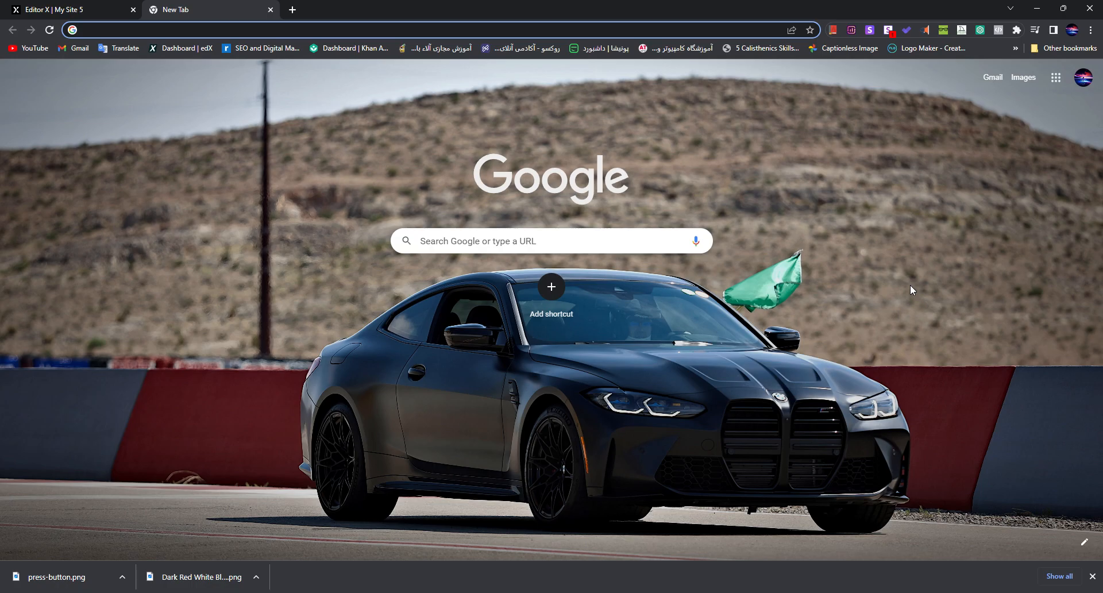
Step: Open wix.com and start creating a new site on the Wix platform
type("wix.")
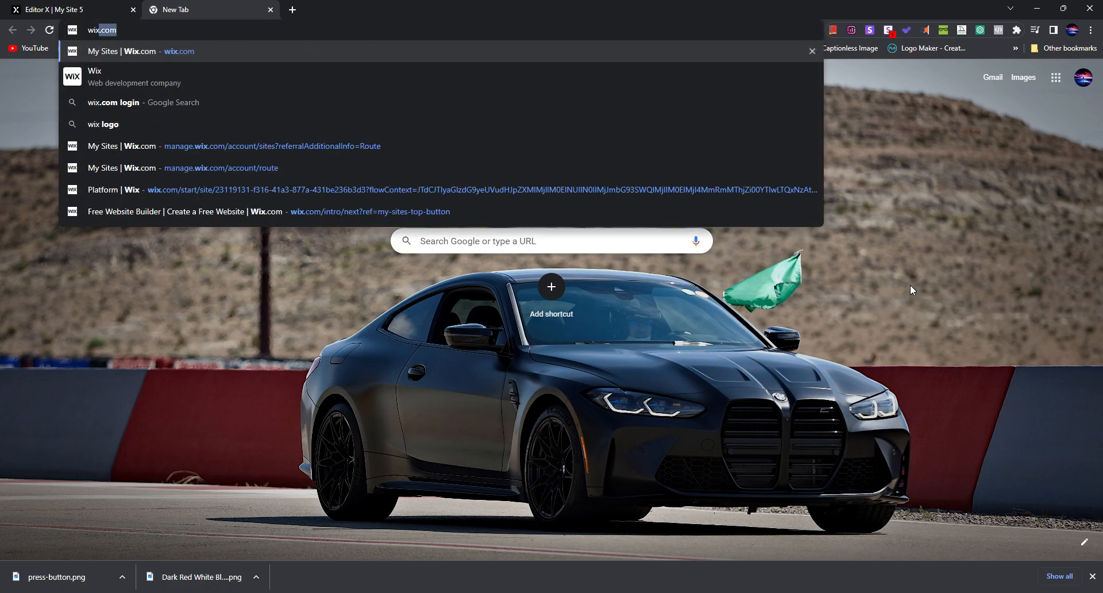
type("com")
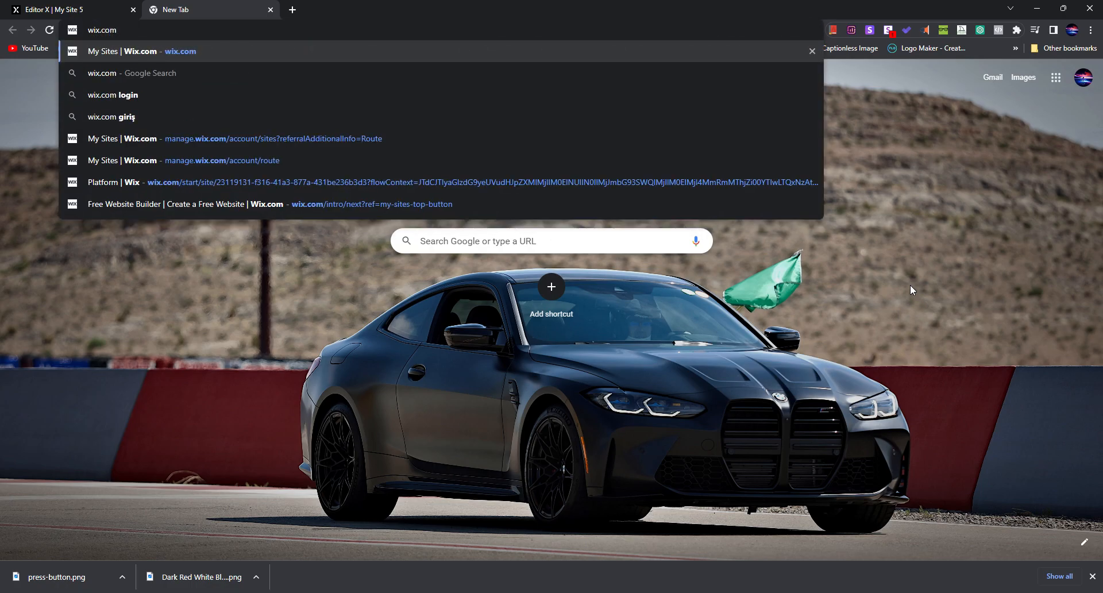
key("Return")
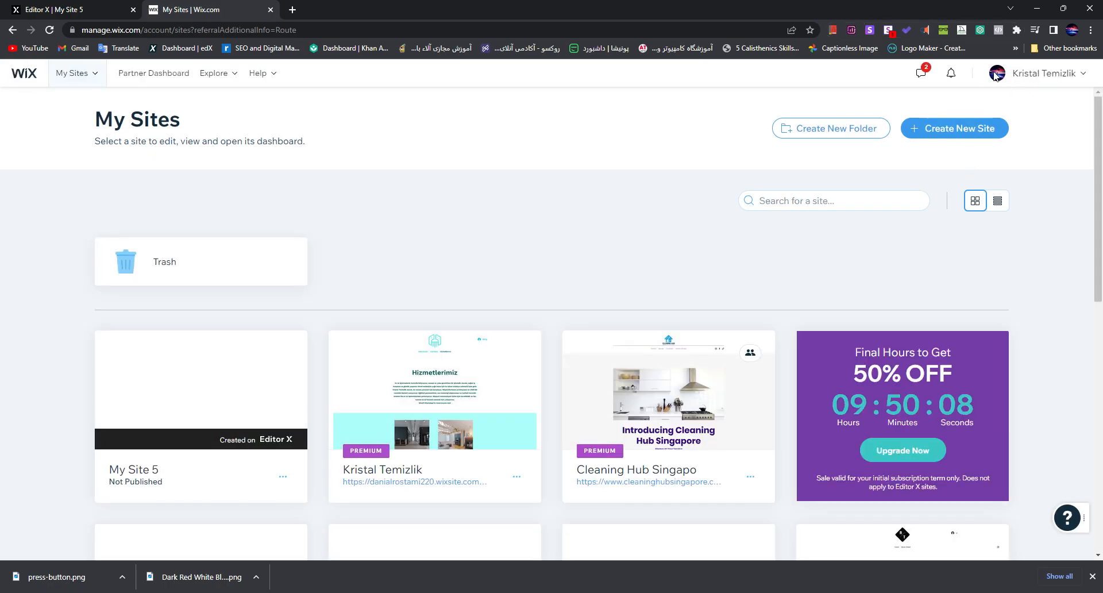
mouse_move(77, 73)
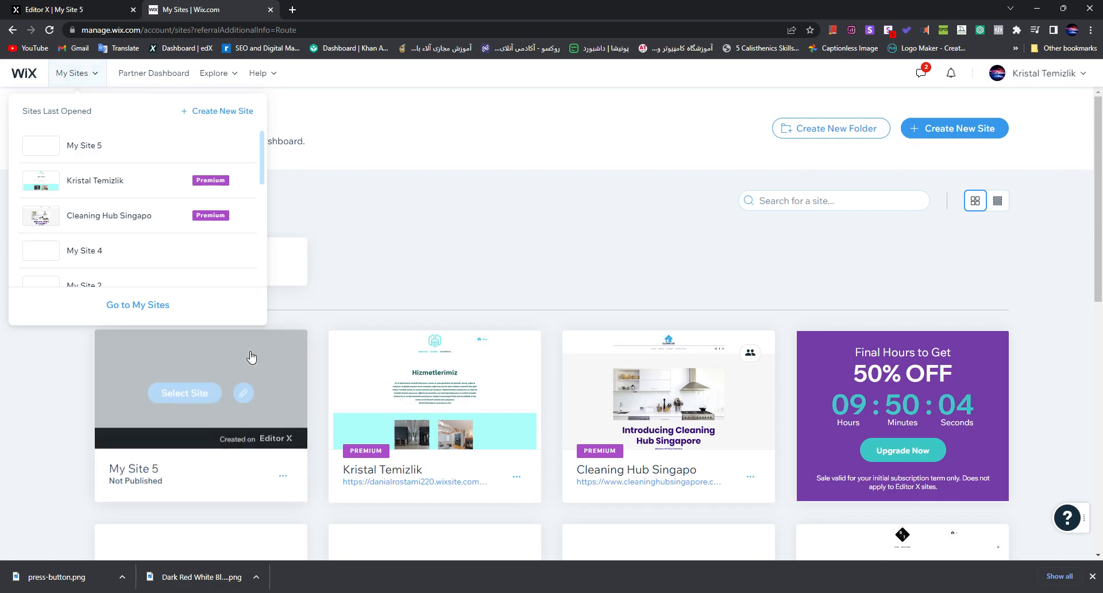
left_click(954, 126)
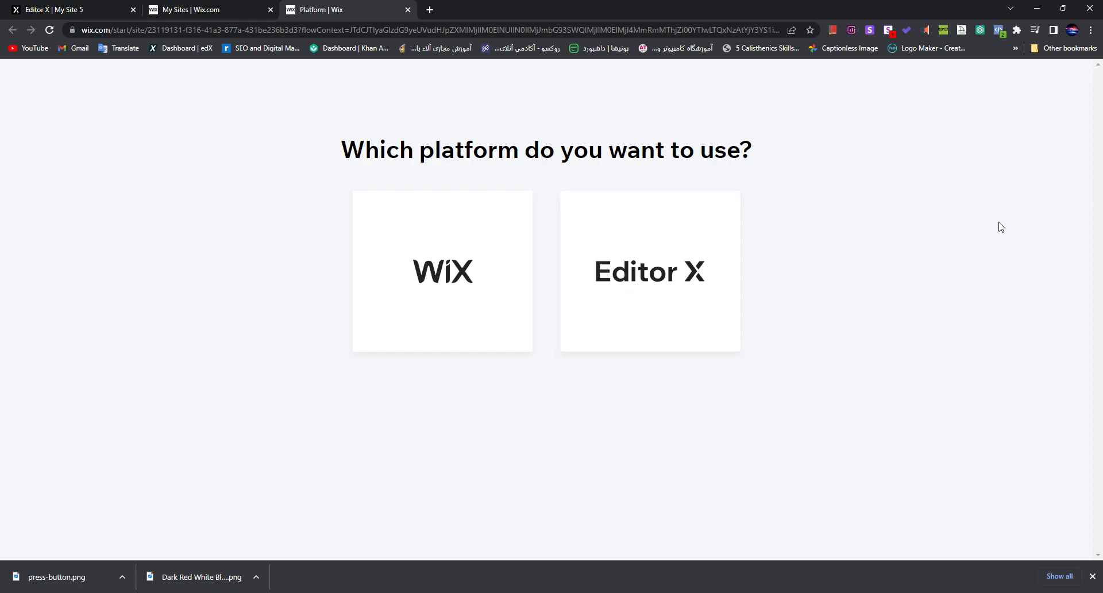
left_click(457, 262)
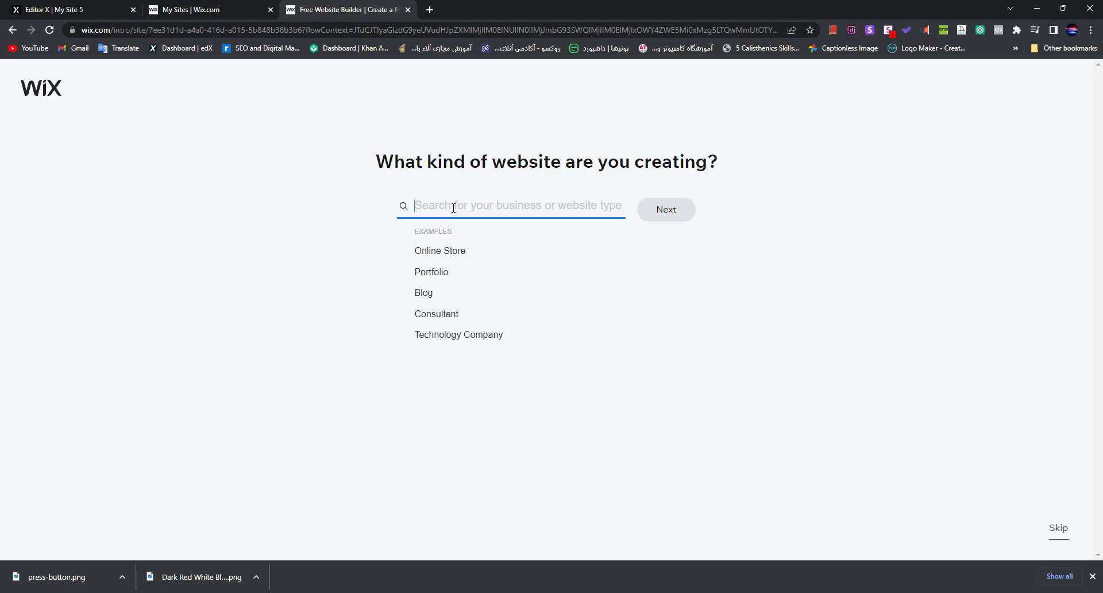
Step: Set the website type to Product Launch and name the website "NI"
type("product")
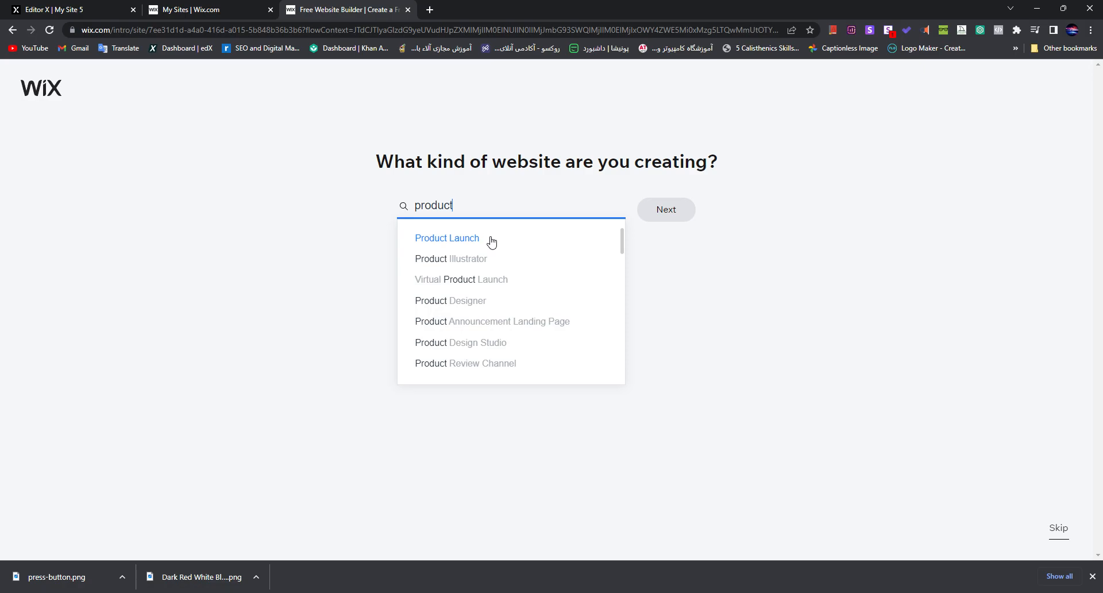
left_click(491, 241)
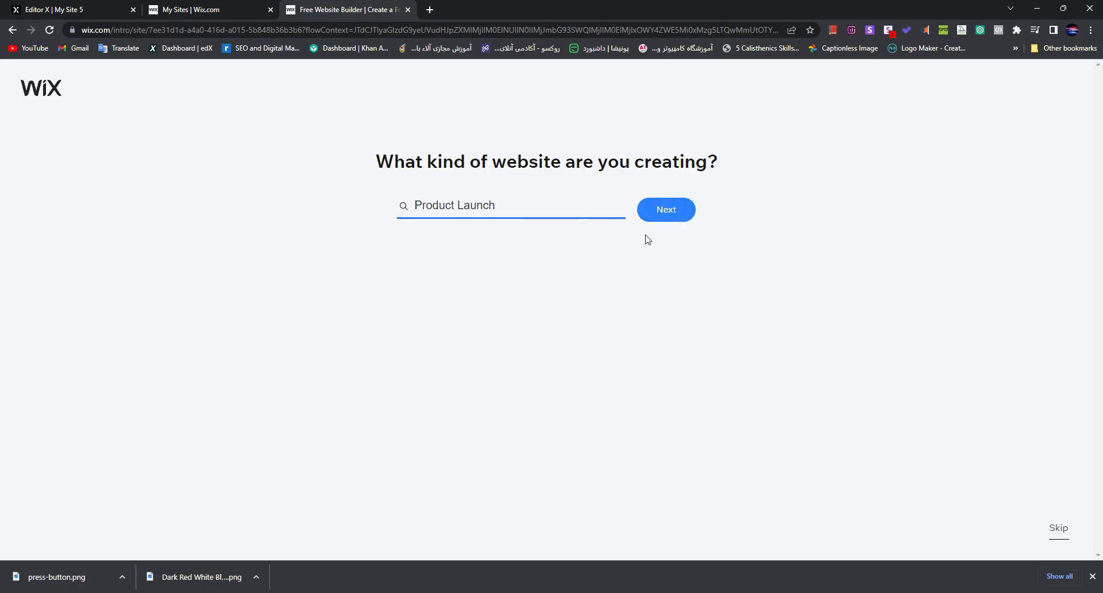
left_click(640, 214)
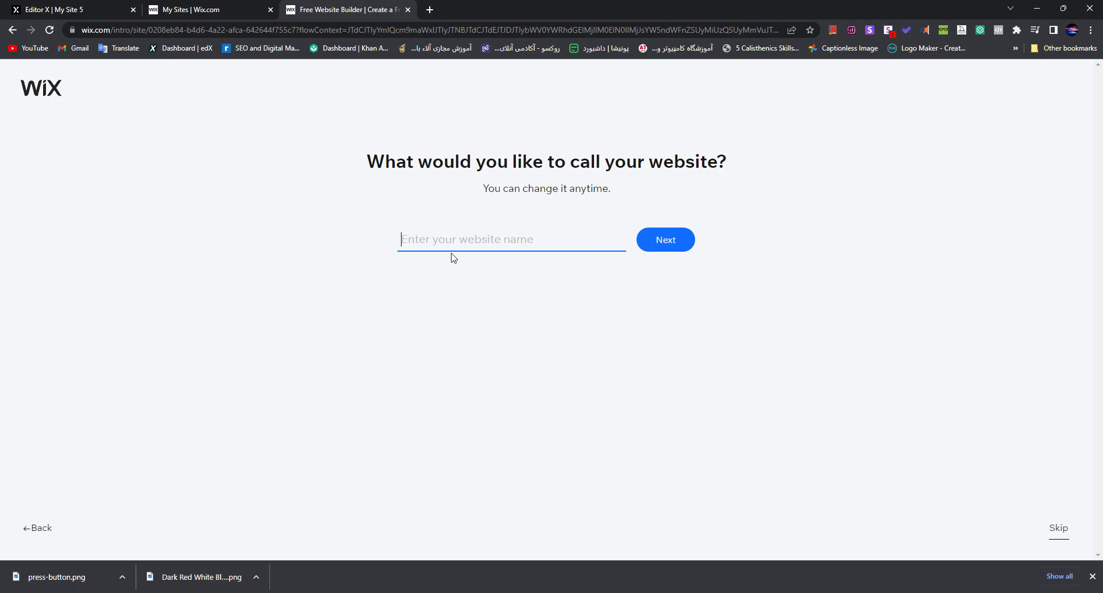
type("NI")
left_click(652, 250)
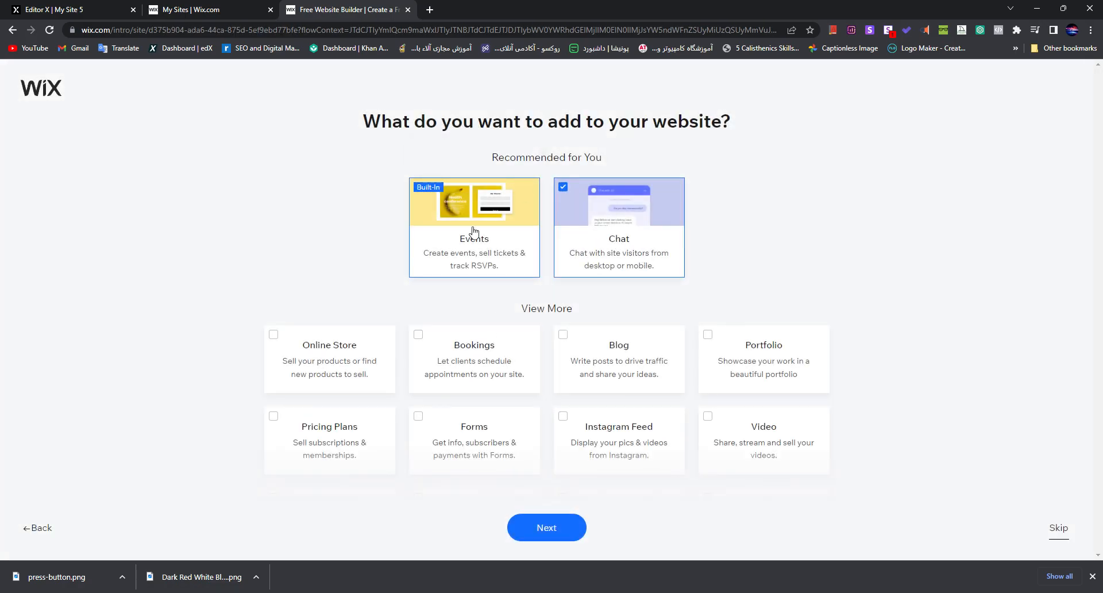
Step: Look through the features offered for the website and add Bookings
scroll(463, 265, "down", 4)
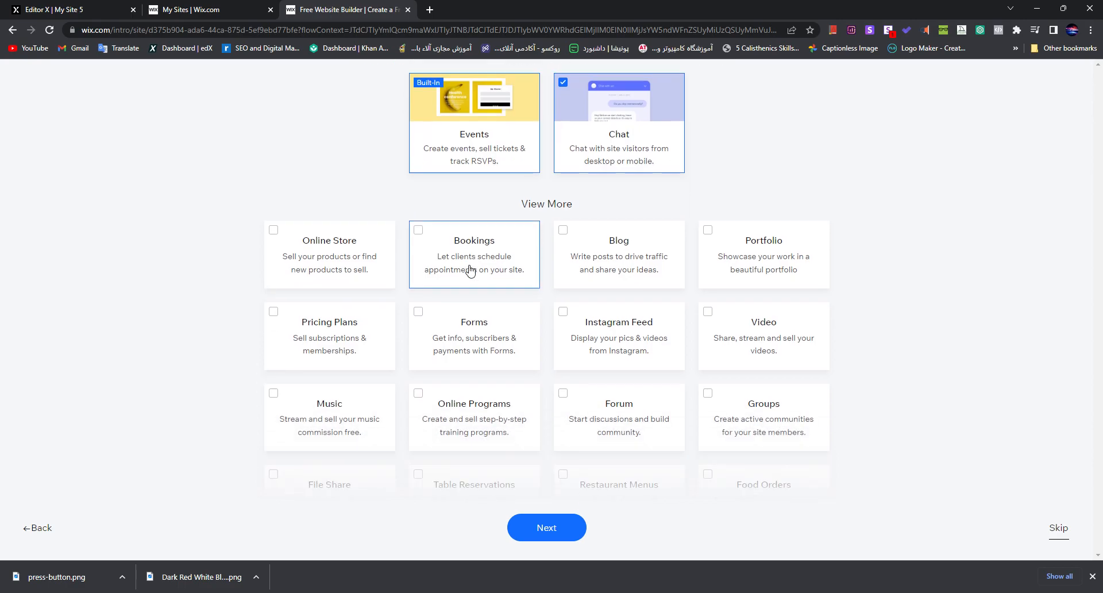
scroll(520, 341, "up", 4)
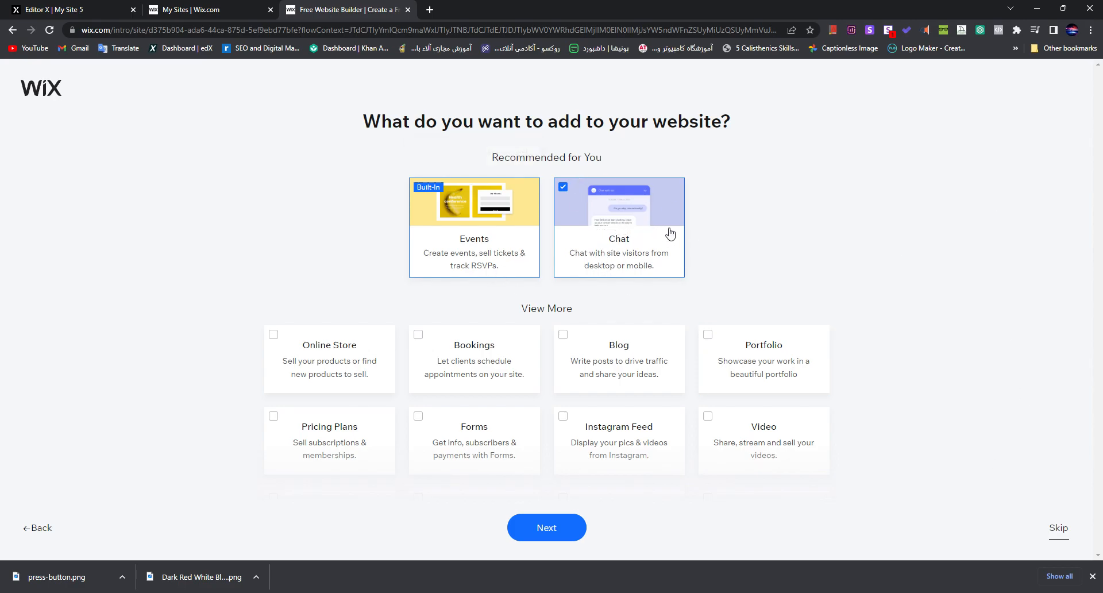
scroll(731, 290, "down", 1)
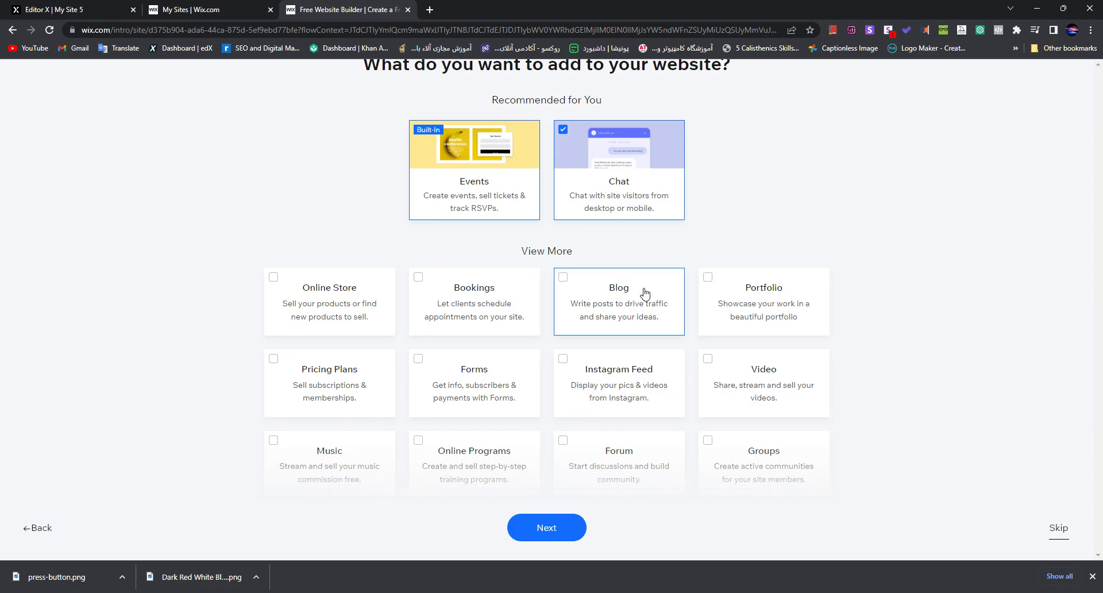
scroll(641, 290, "down", 1)
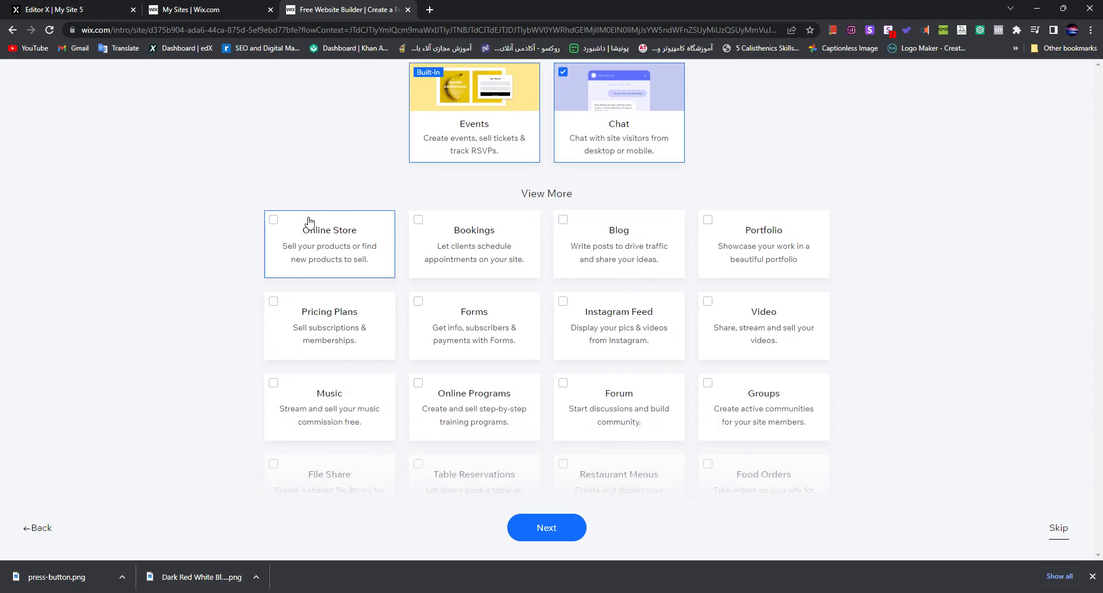
scroll(402, 270, "down", 1)
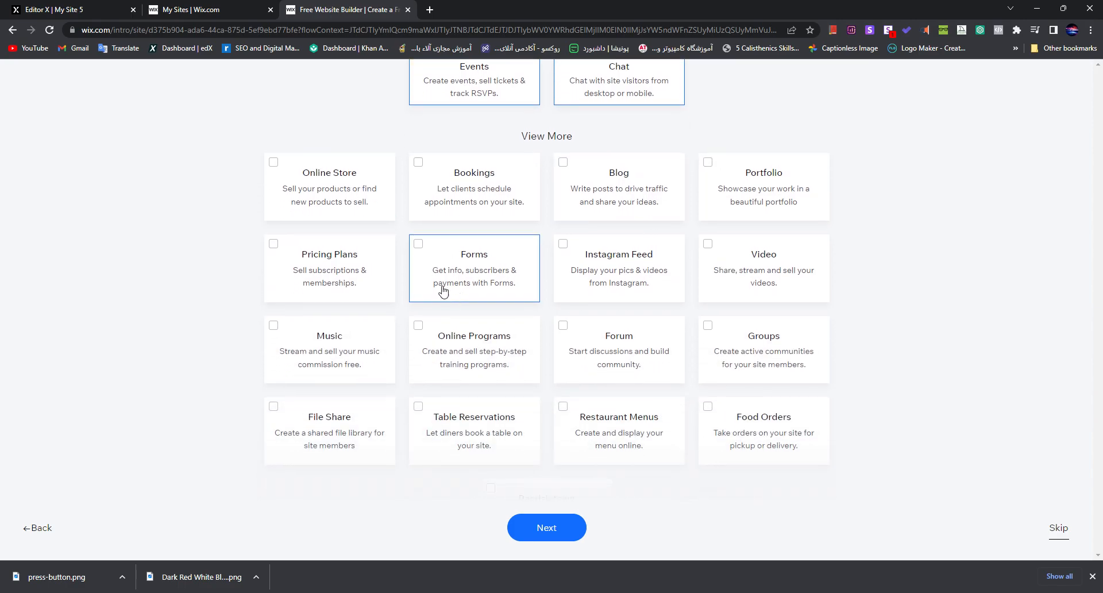
left_click(449, 196)
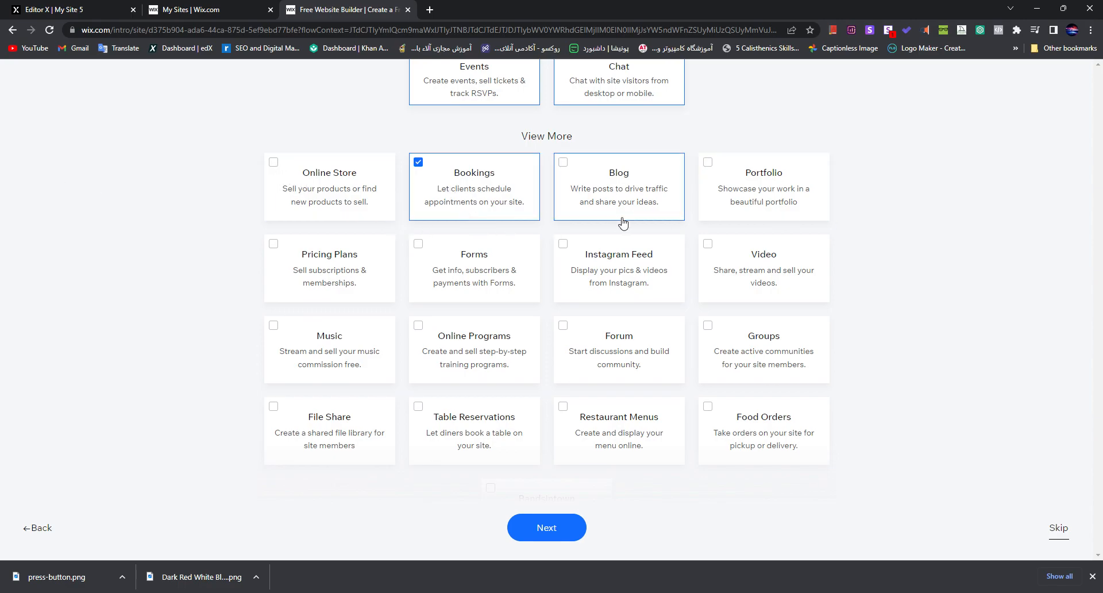
scroll(574, 227, "down", 1)
scroll(543, 231, "up", 1)
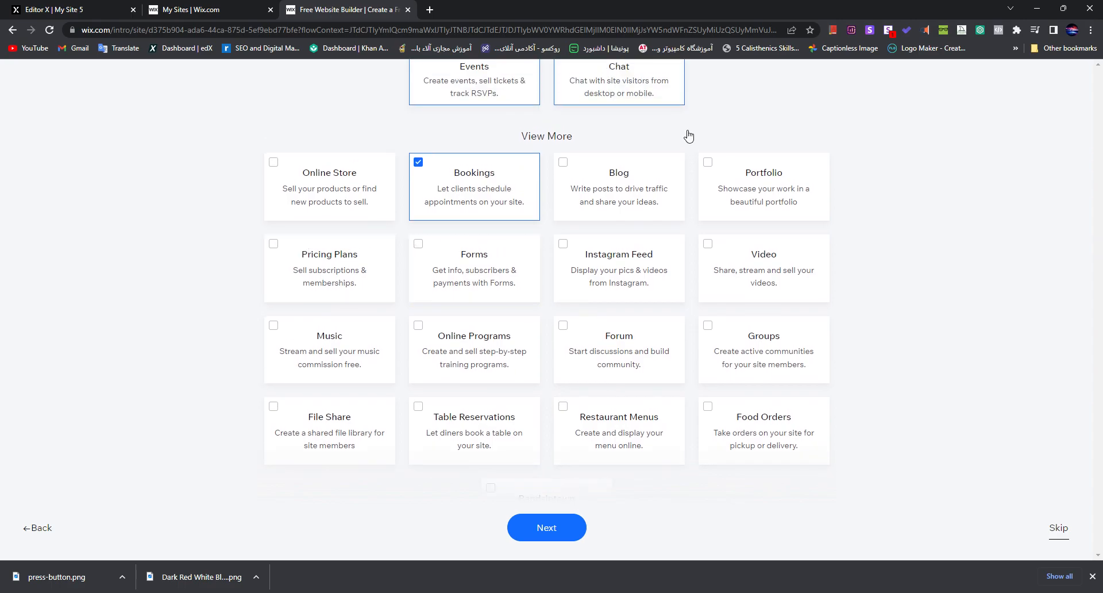
left_click(339, 269)
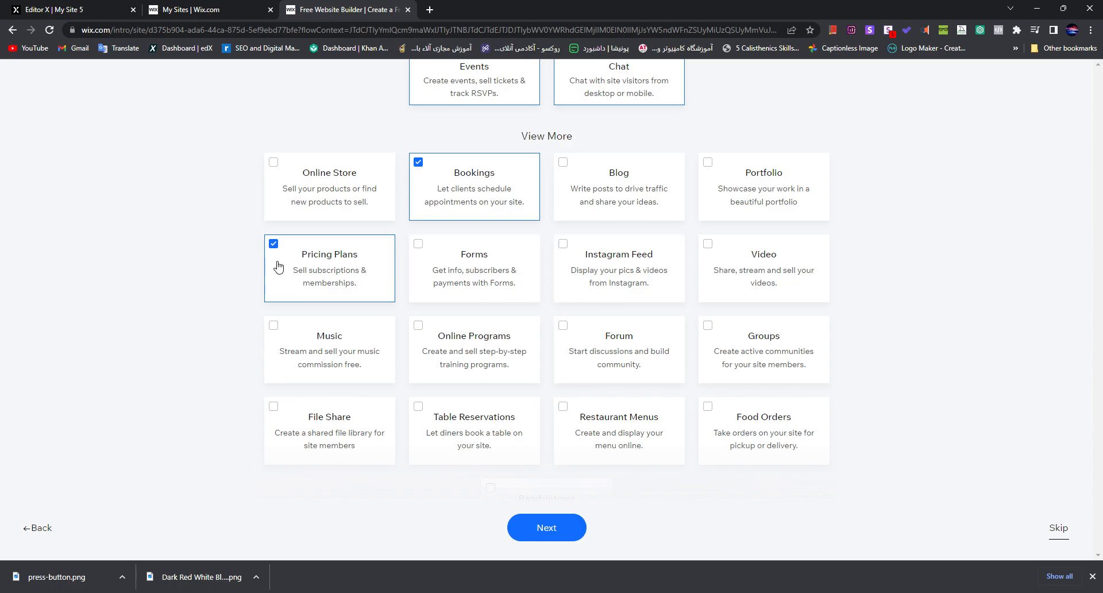
left_click(352, 287)
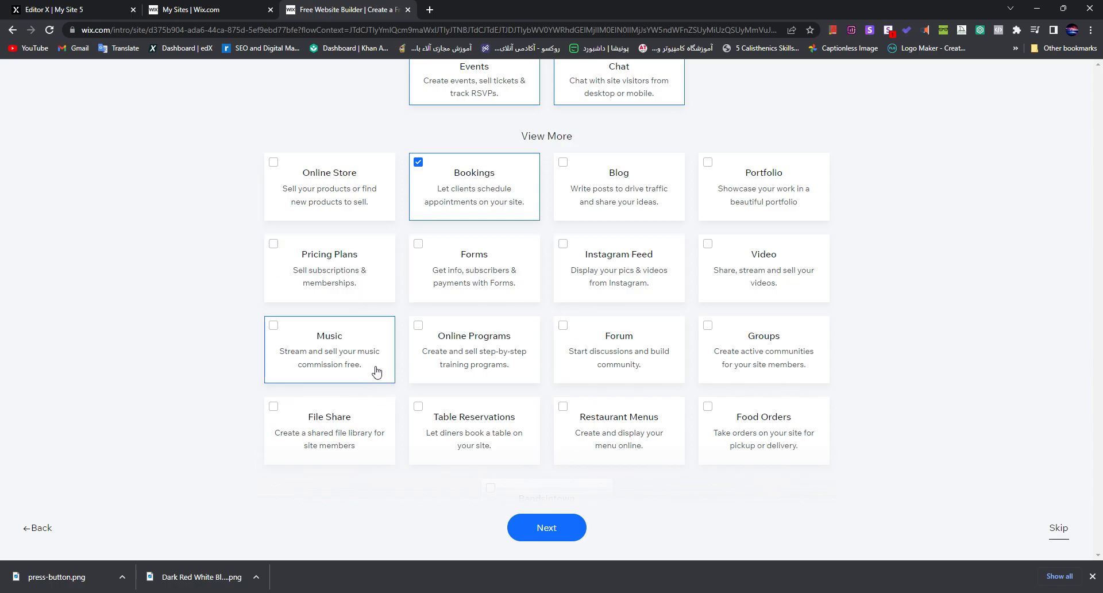
Step: Check the remaining optional features and submit the feature selection
scroll(425, 364, "down", 1)
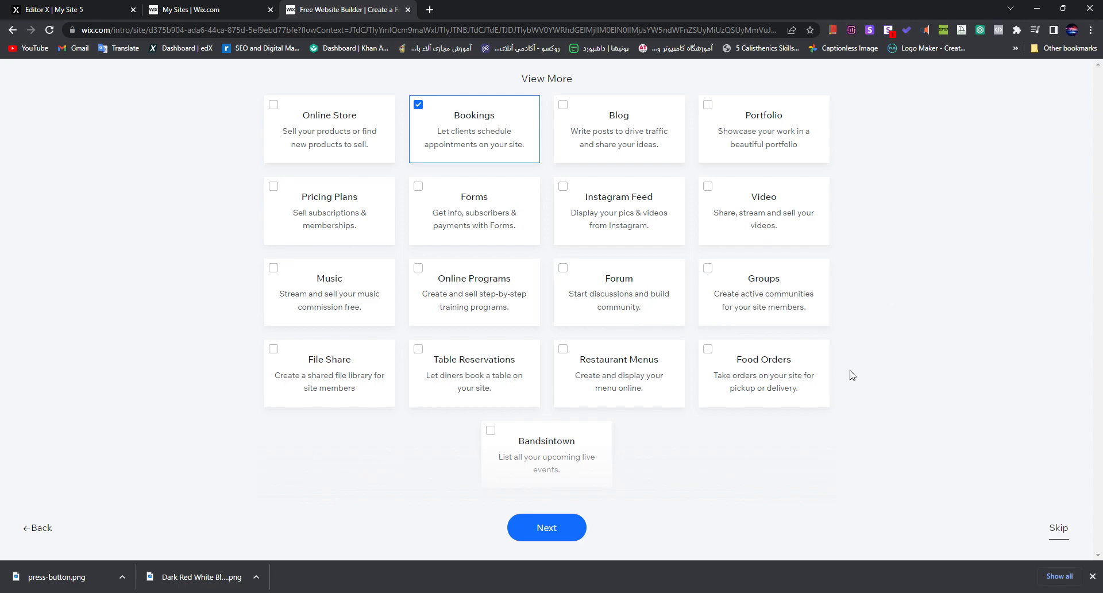
scroll(471, 396, "up", 2)
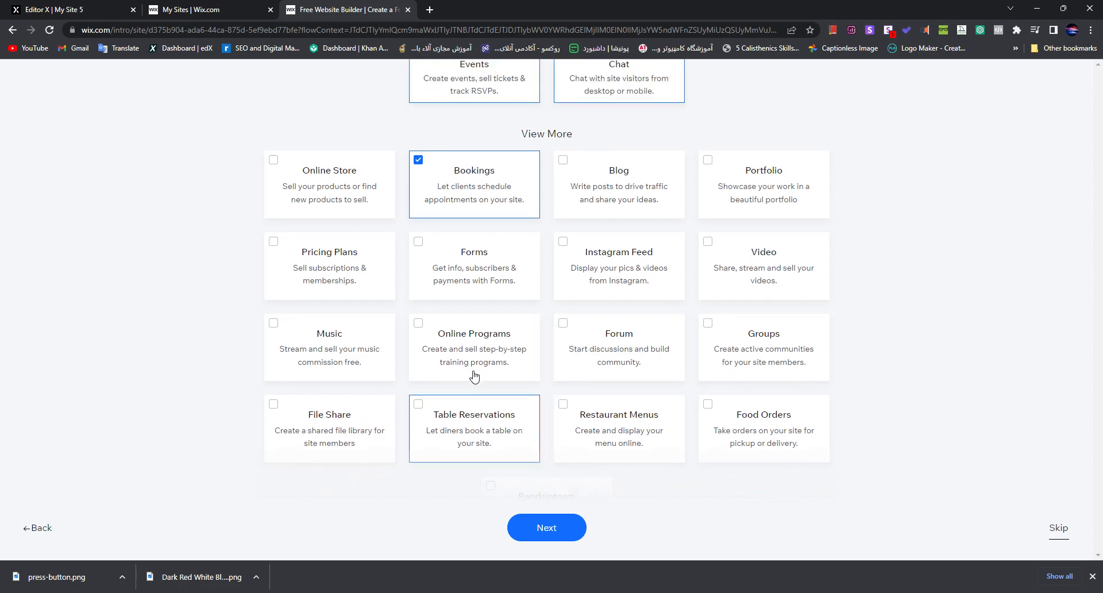
scroll(618, 364, "up", 1)
scroll(373, 308, "up", 1)
scroll(654, 356, "down", 3)
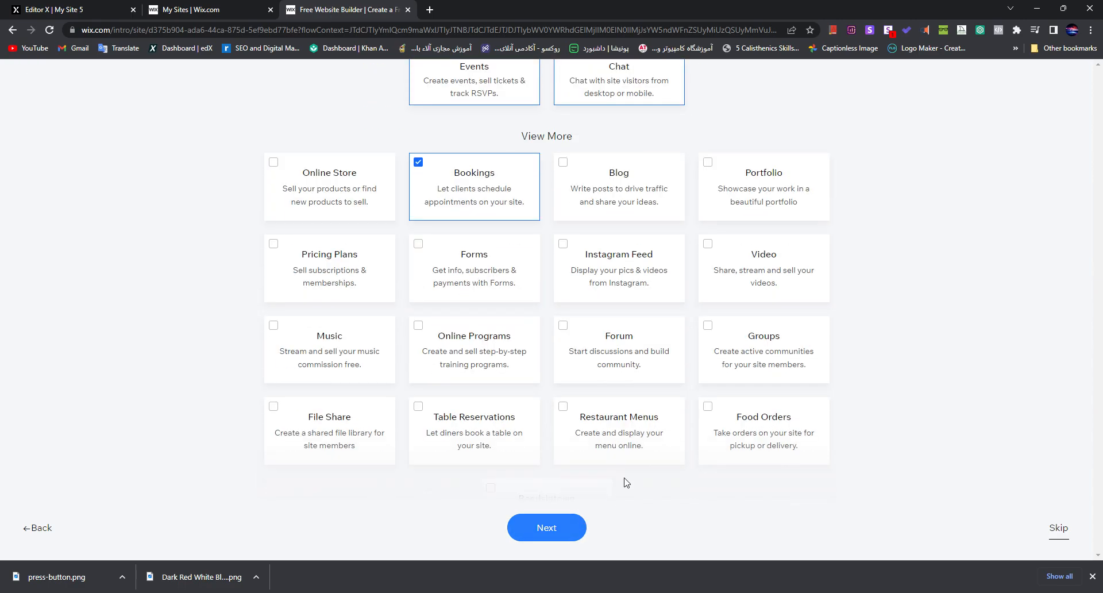
scroll(517, 368, "down", 2)
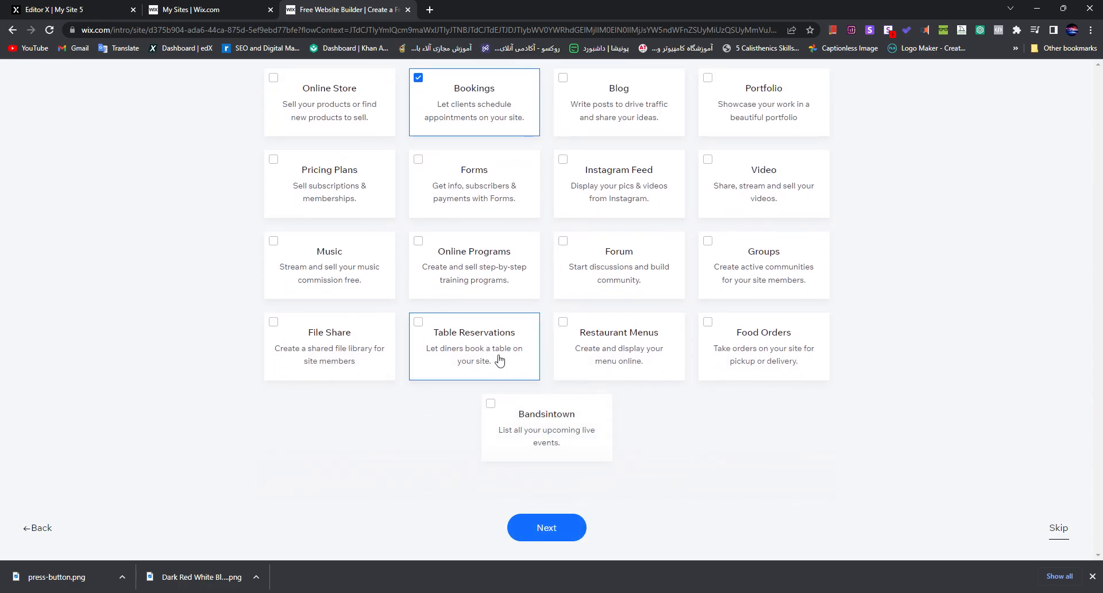
left_click(538, 520)
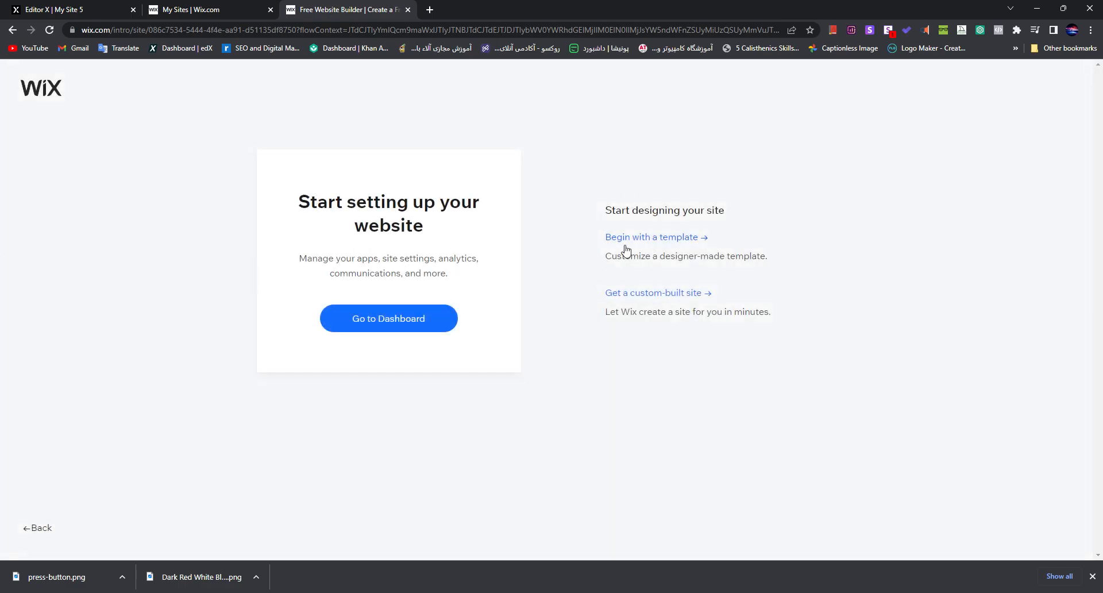
Step: Read the descriptions of the template and custom-built options for designing the site
left_click_drag(616, 213, 682, 213)
left_click(930, 332)
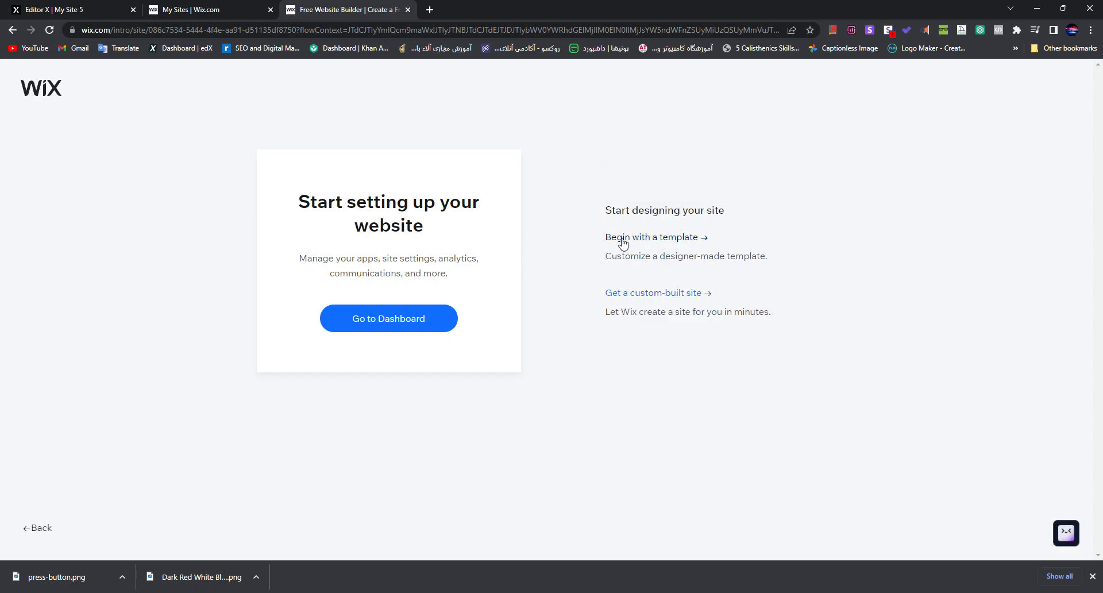
left_click_drag(624, 319, 643, 316)
triple_click(659, 319)
triple_click(691, 320)
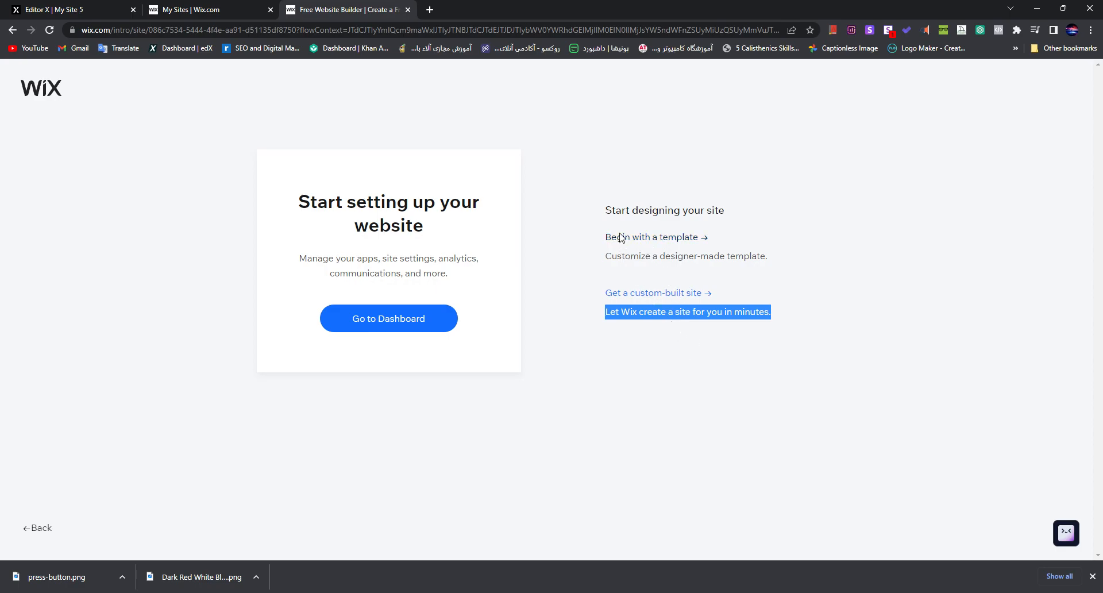
left_click(577, 253)
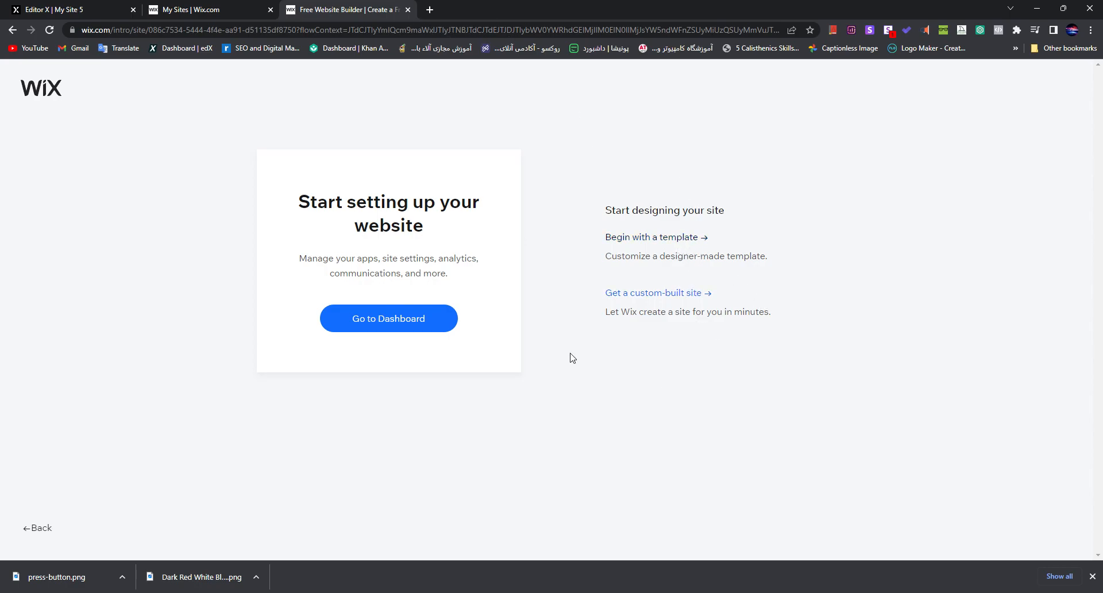
left_click_drag(625, 256, 677, 256)
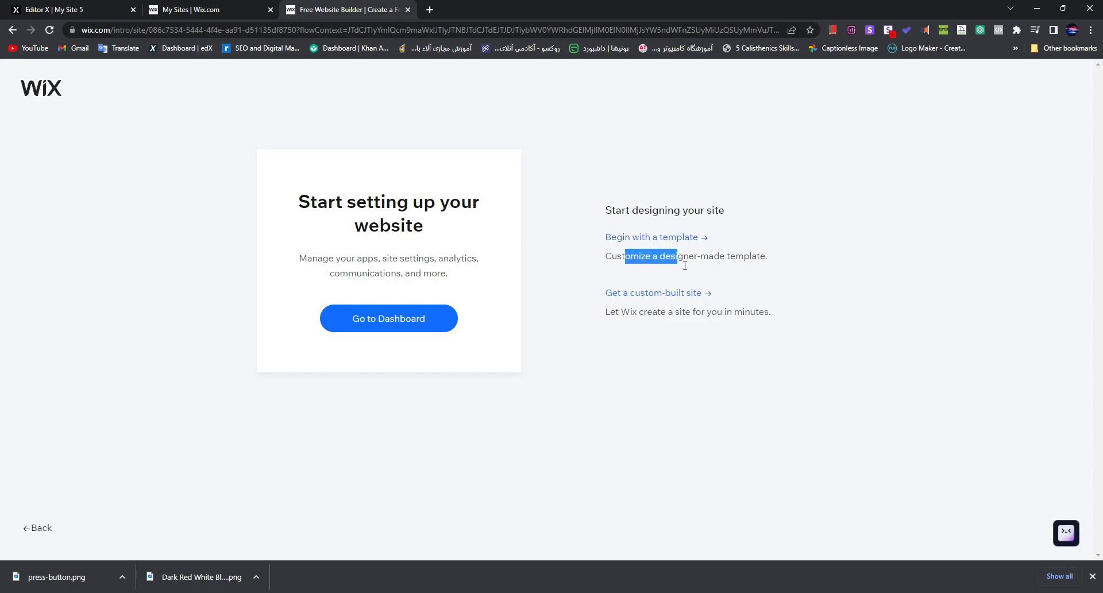
double_click(713, 256)
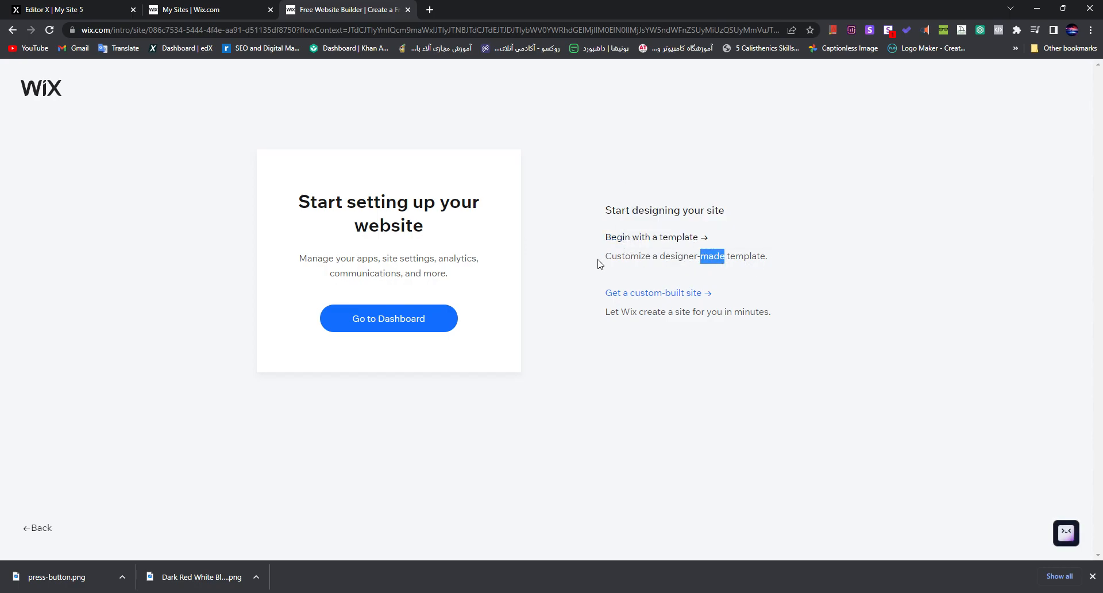
Step: Choose to begin the site design with a template and browse the Product Launch templates
left_click(663, 238)
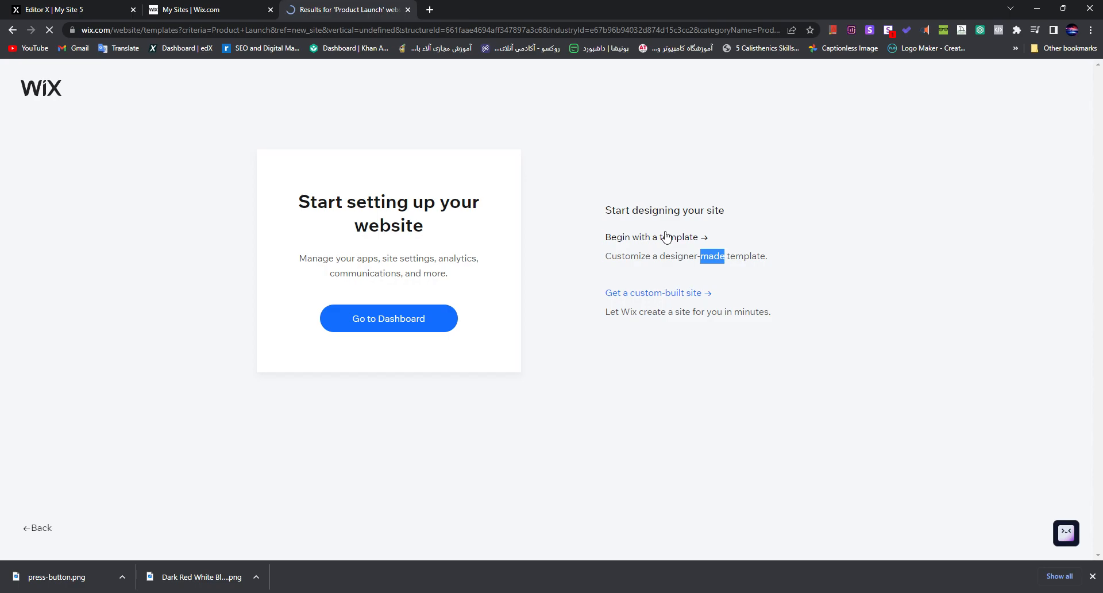
scroll(867, 348, "down", 2)
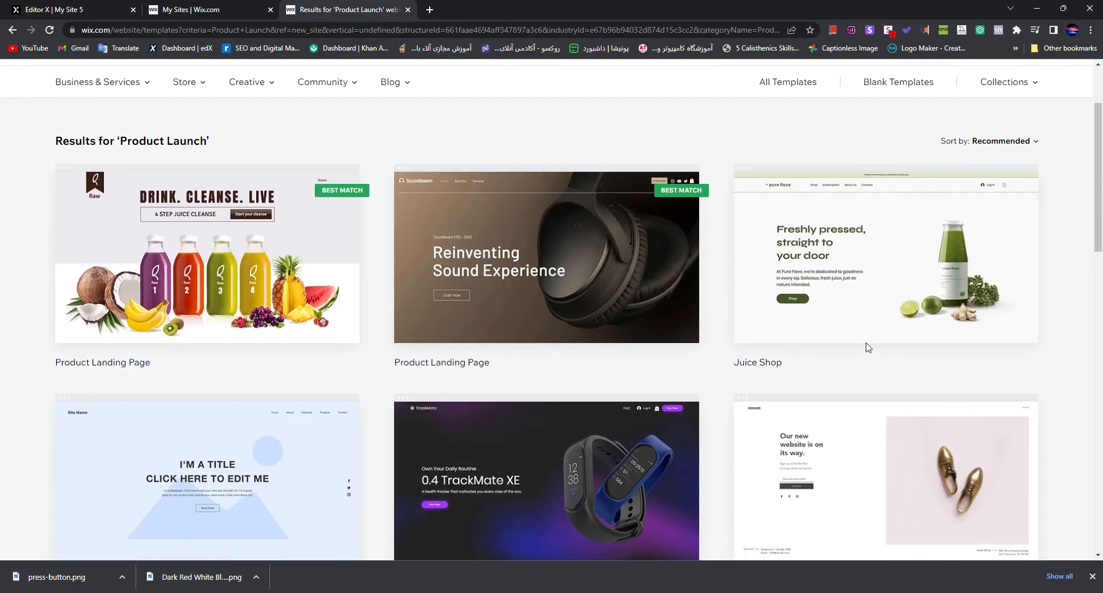
scroll(856, 333, "down", 2)
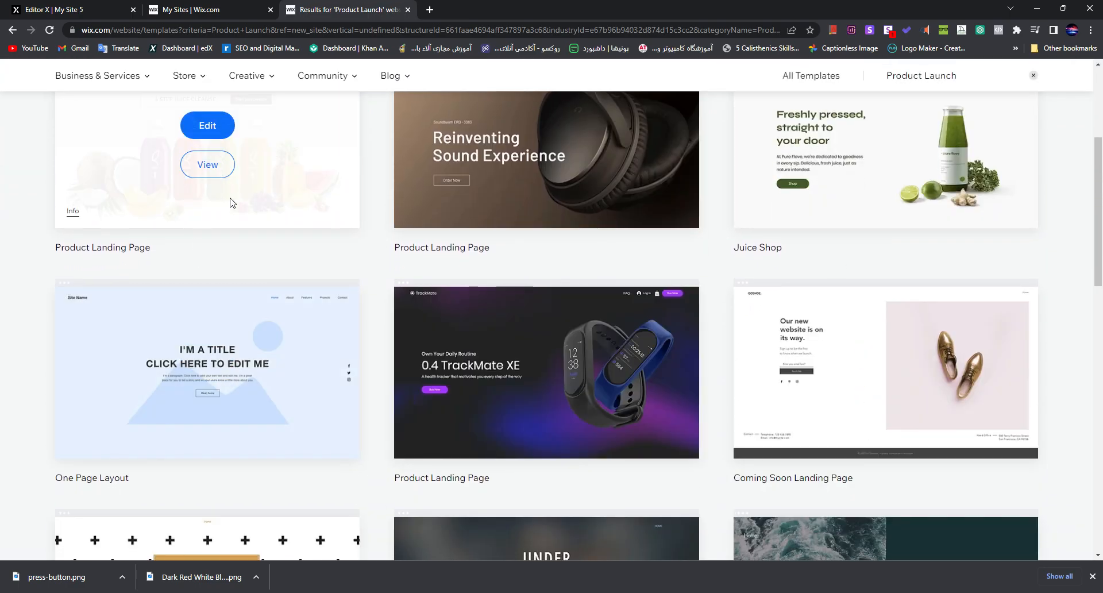
scroll(947, 311, "down", 6)
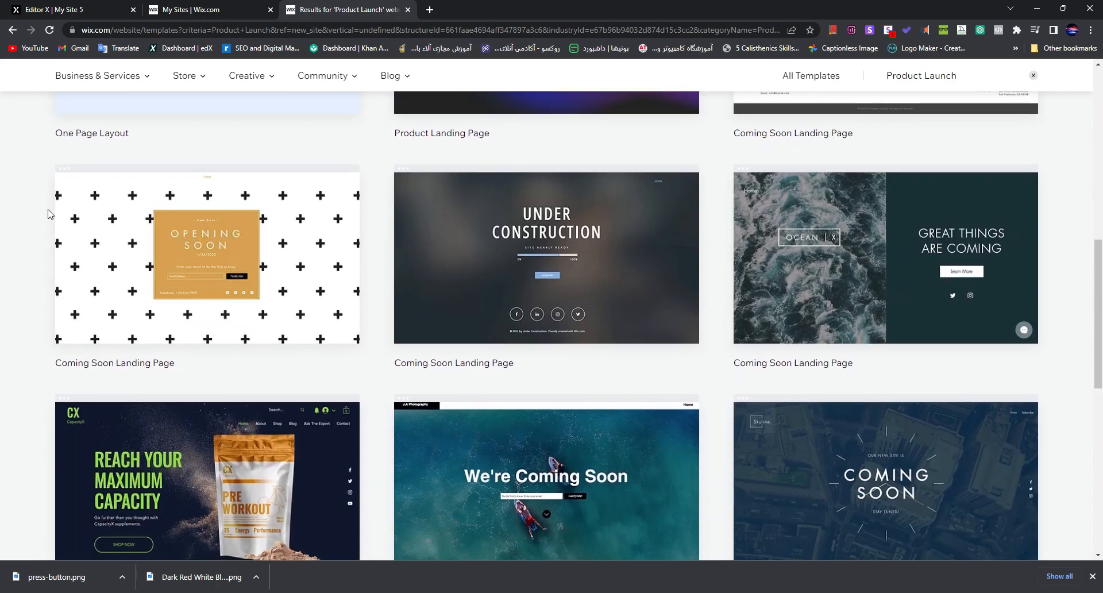
scroll(86, 241, "down", 4)
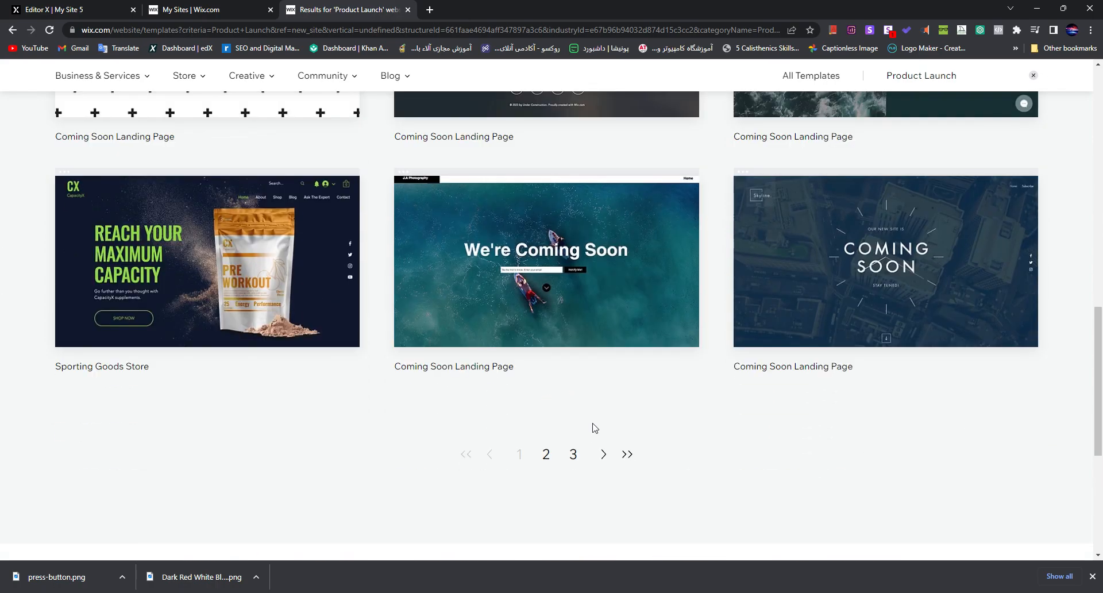
scroll(770, 421, "up", 15)
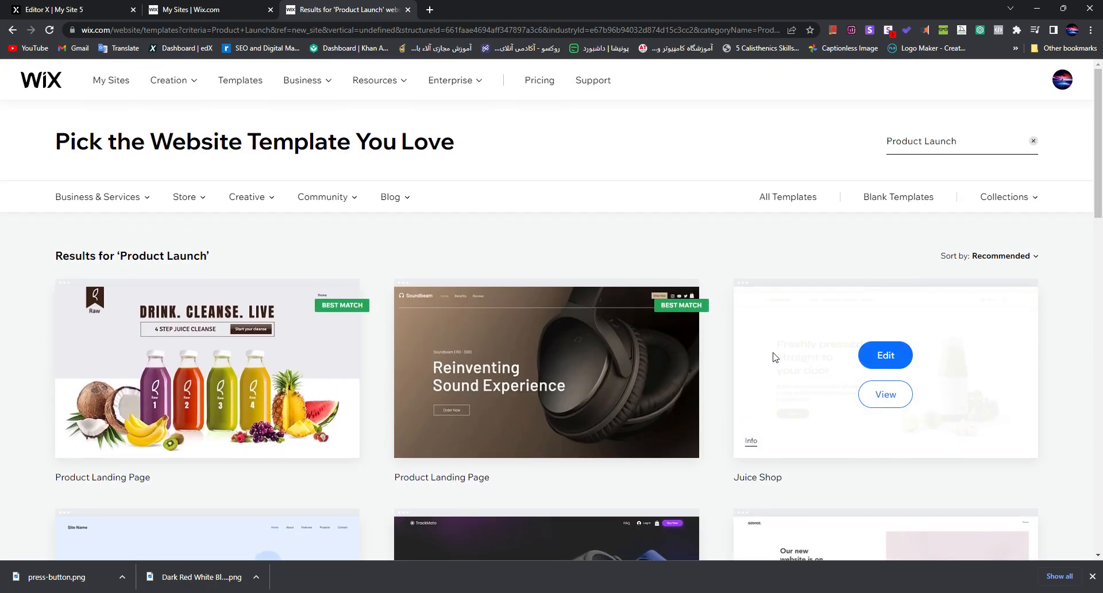
scroll(727, 357, "down", 6)
scroll(698, 354, "up", 5)
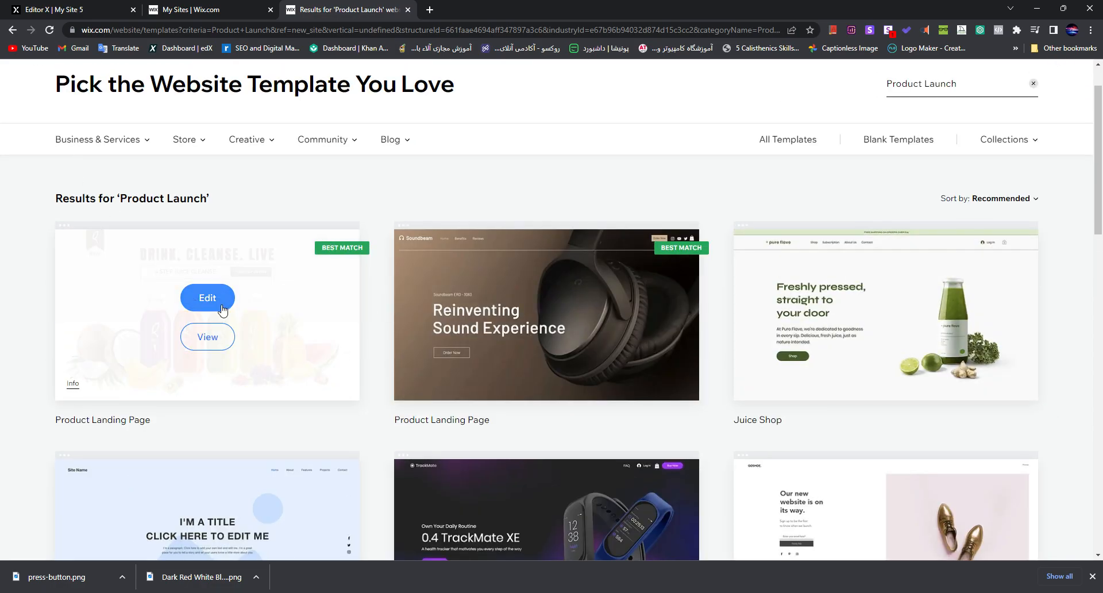
Step: Open the first Product Landing Page template for editing and return to the site setup in the previous browser tab
left_click(207, 298)
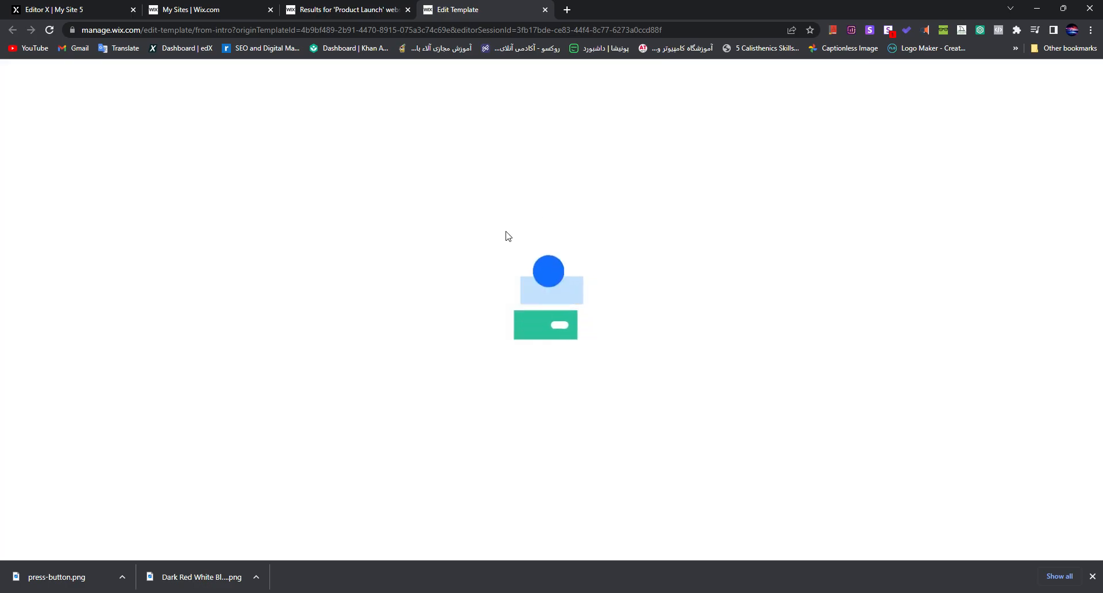
left_click(322, 8)
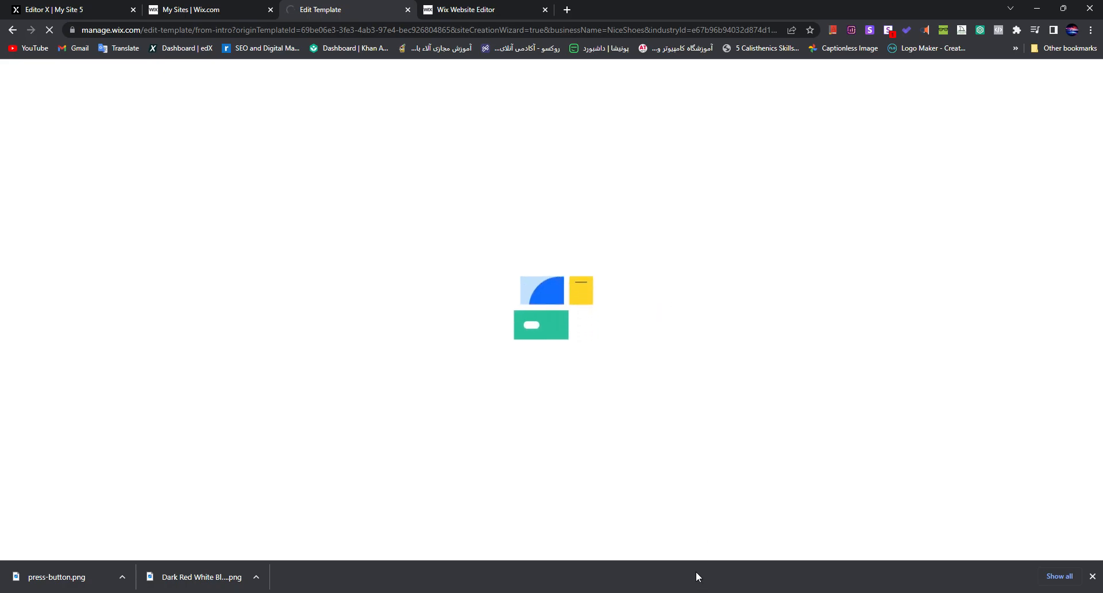
left_click(1093, 577)
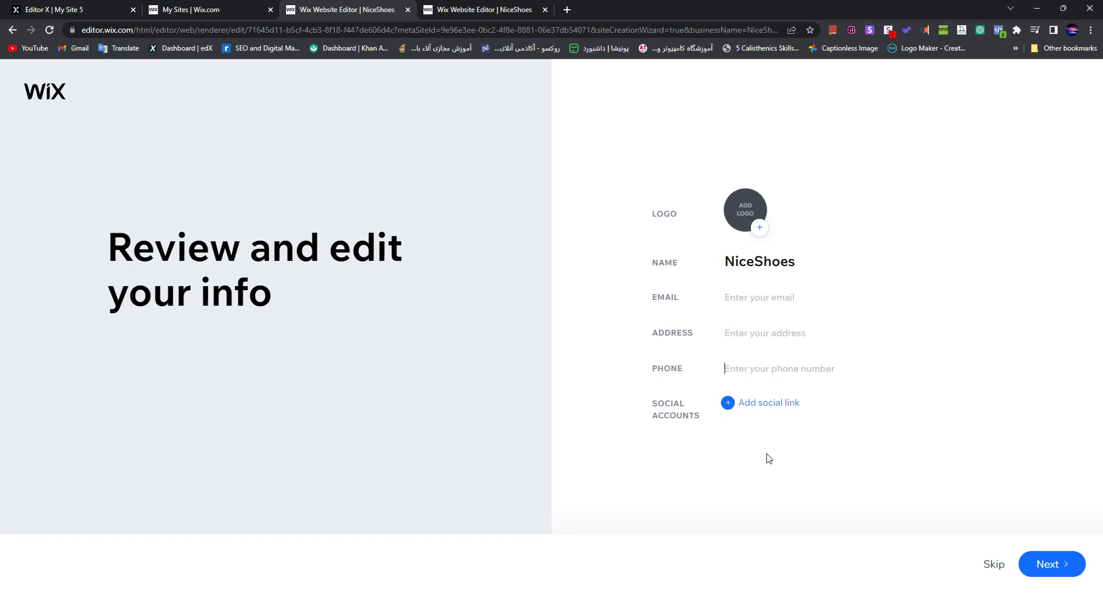
Step: Continue past the business info without adding details and apply the Clean theme to the site
left_click(1064, 572)
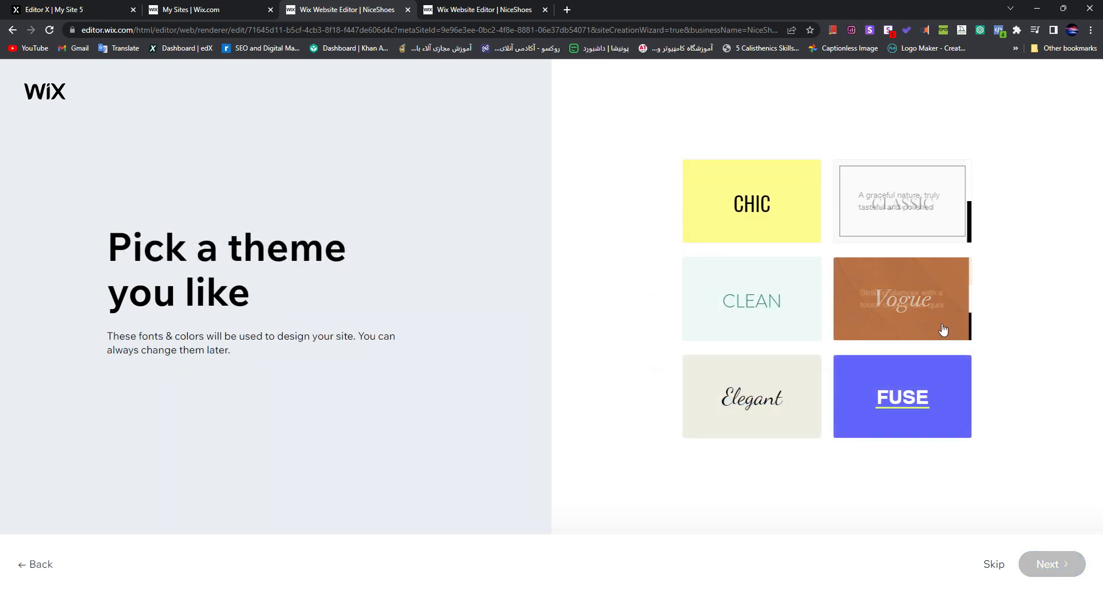
left_click(495, 8)
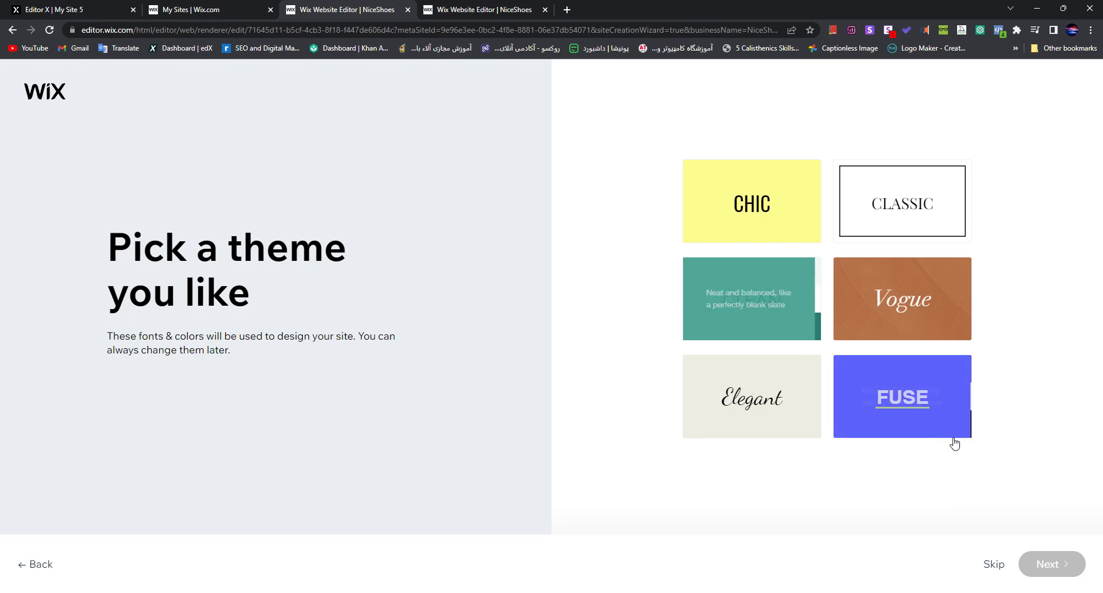
left_click(764, 324)
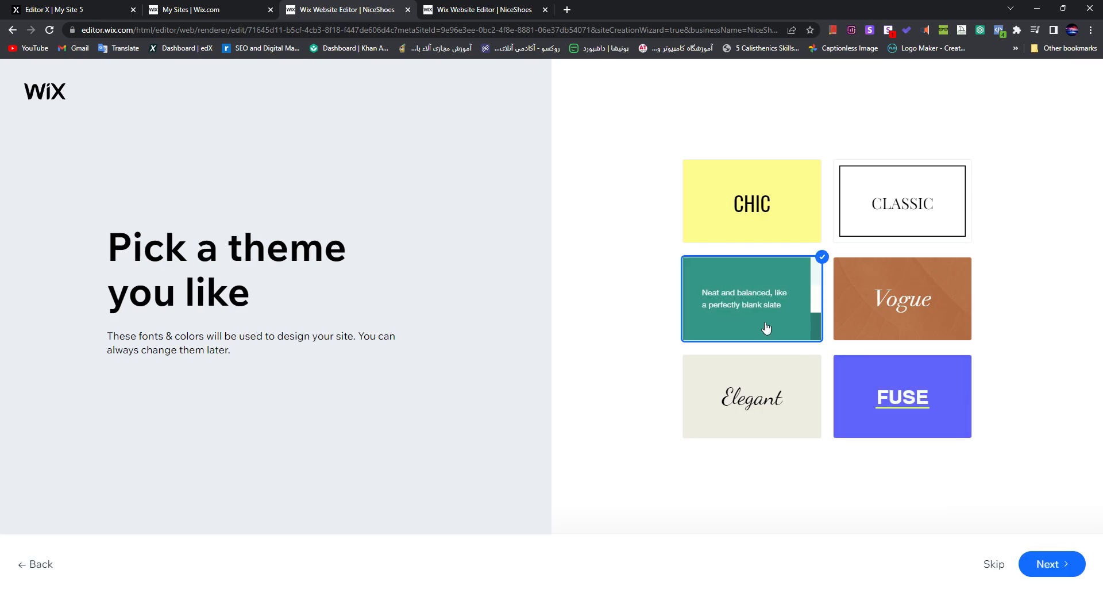
left_click(1073, 566)
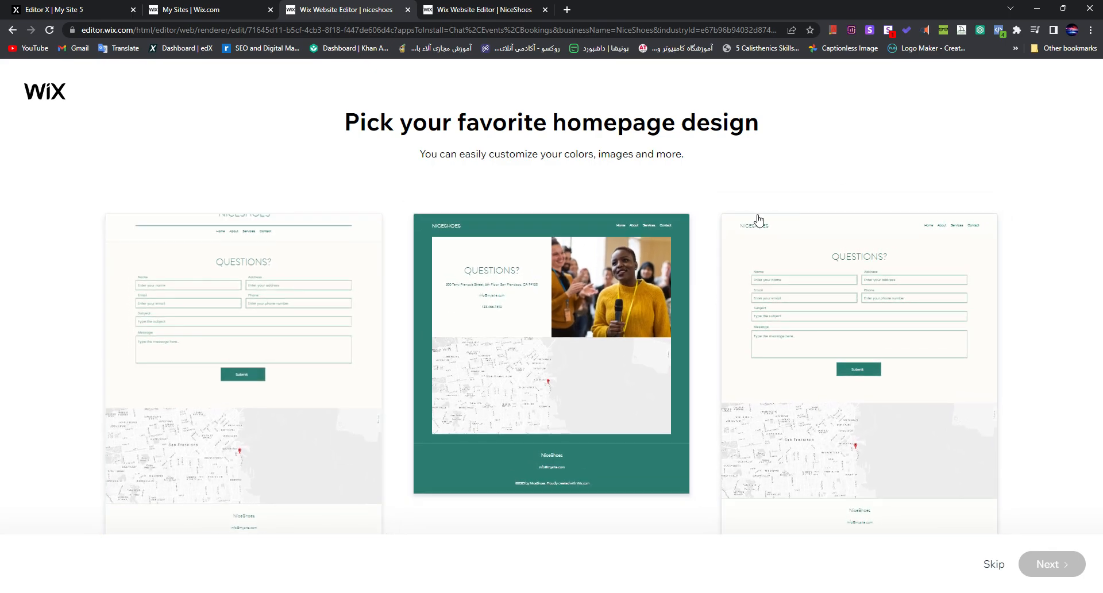
Step: Open swarovski.com in a new browser tab
left_click(569, 8)
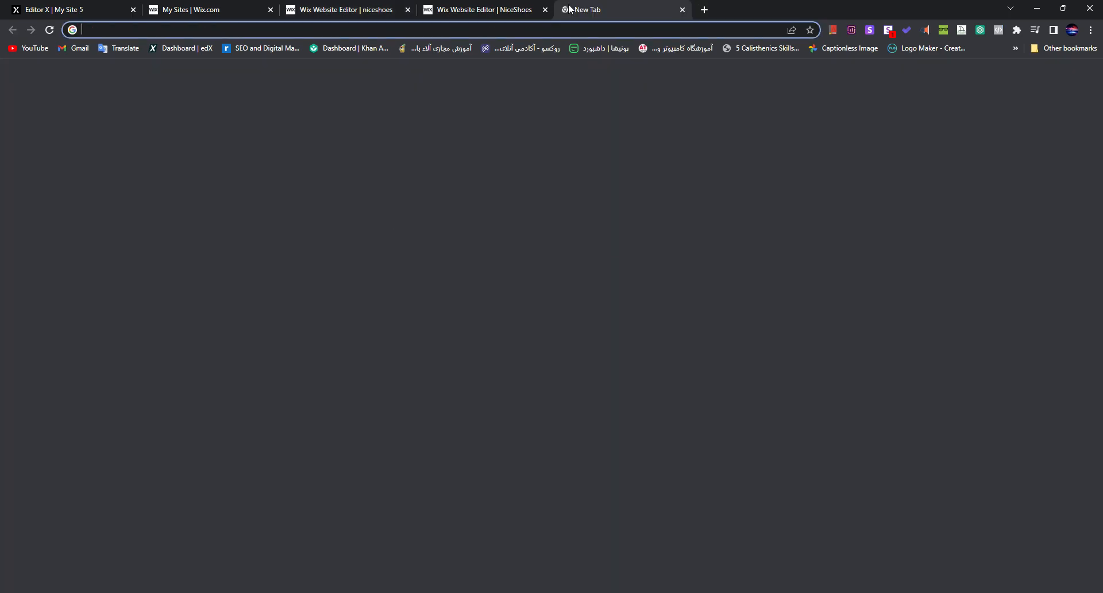
type("swa")
key("Return")
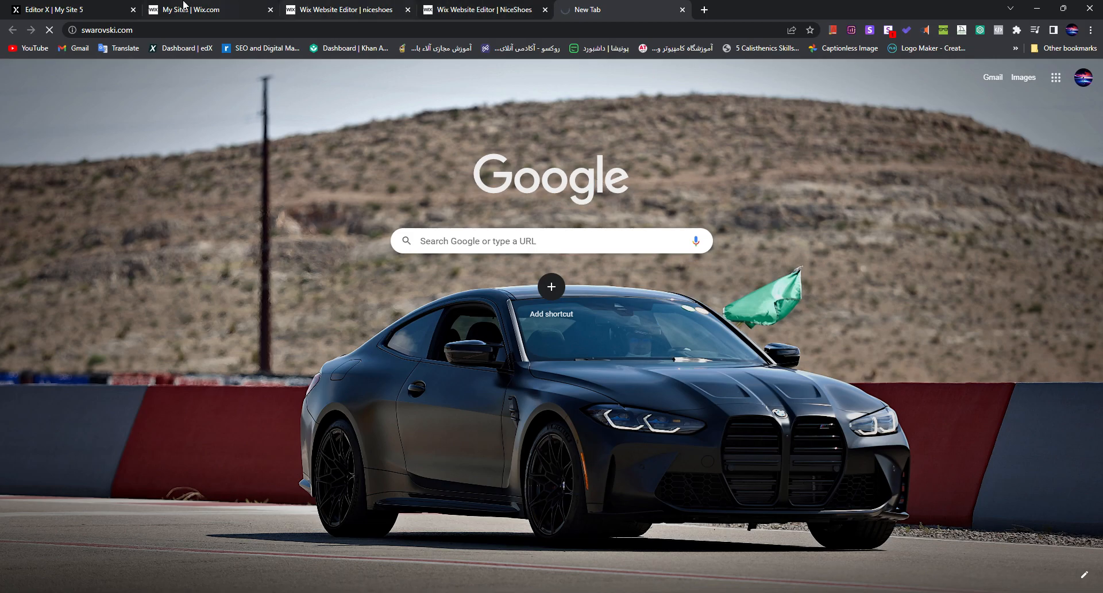
left_click(227, 6)
left_click(338, 6)
left_click(644, 5)
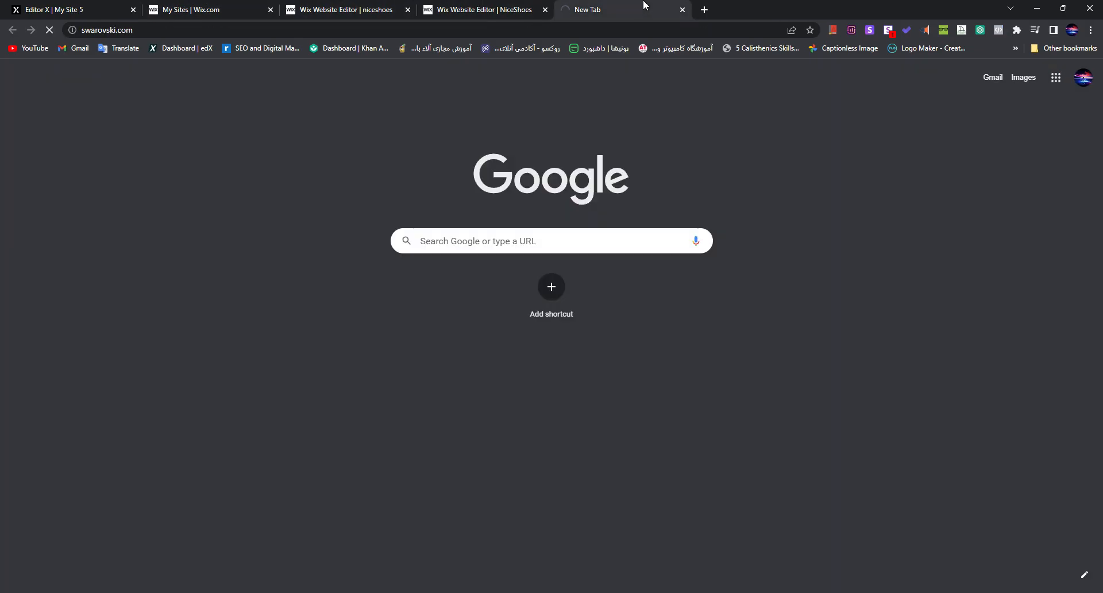
left_click(232, 5)
left_click(578, 15)
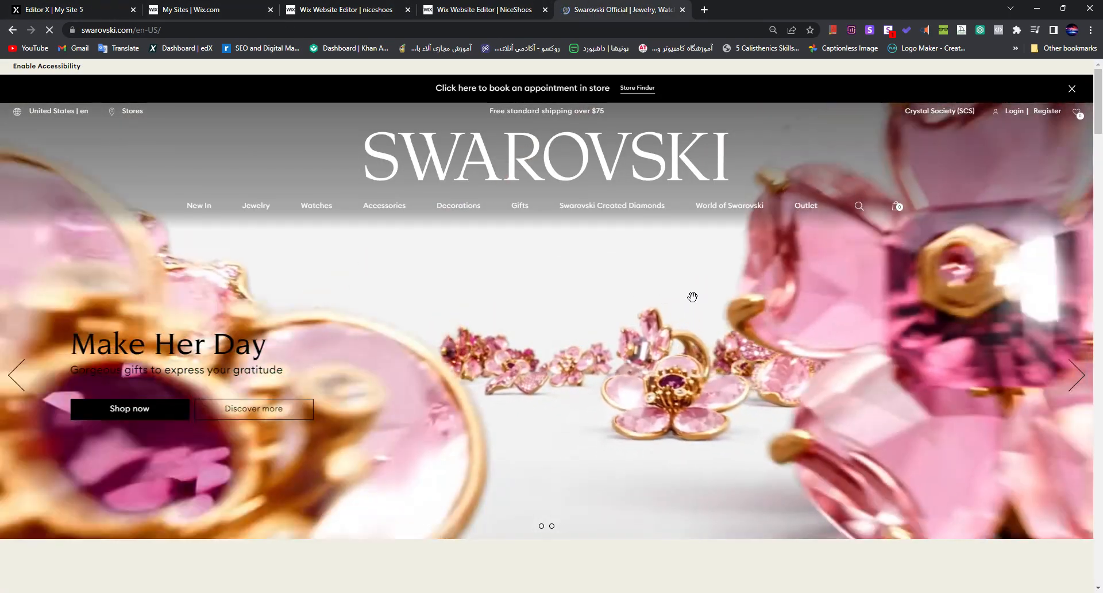
Step: Browse the Swarovski home page as a design example and accept all of its cookies
scroll(593, 425, "down", 5)
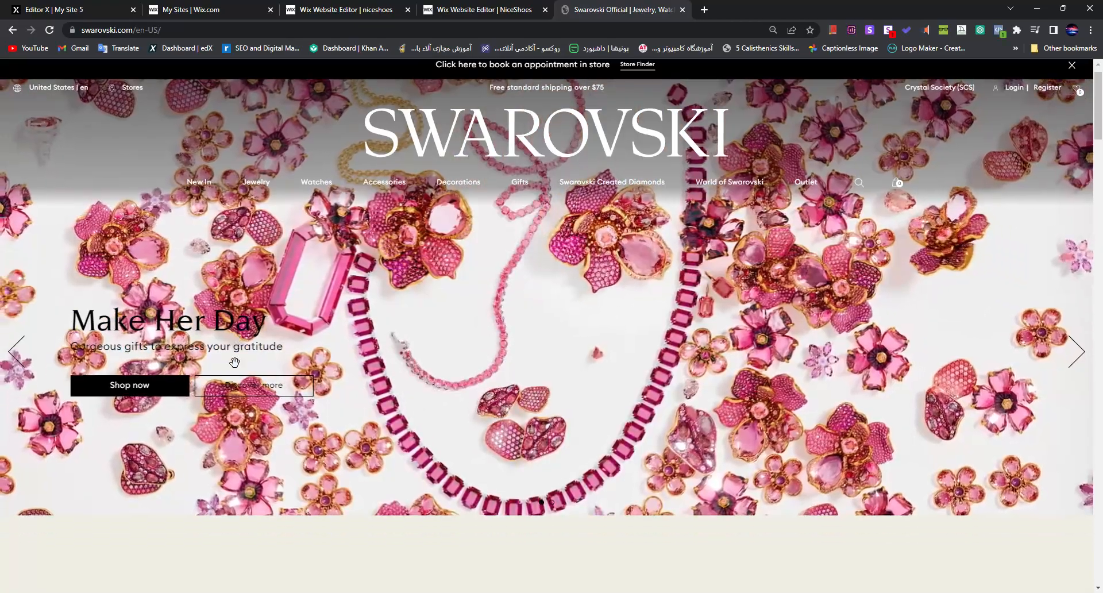
scroll(652, 369, "down", 10)
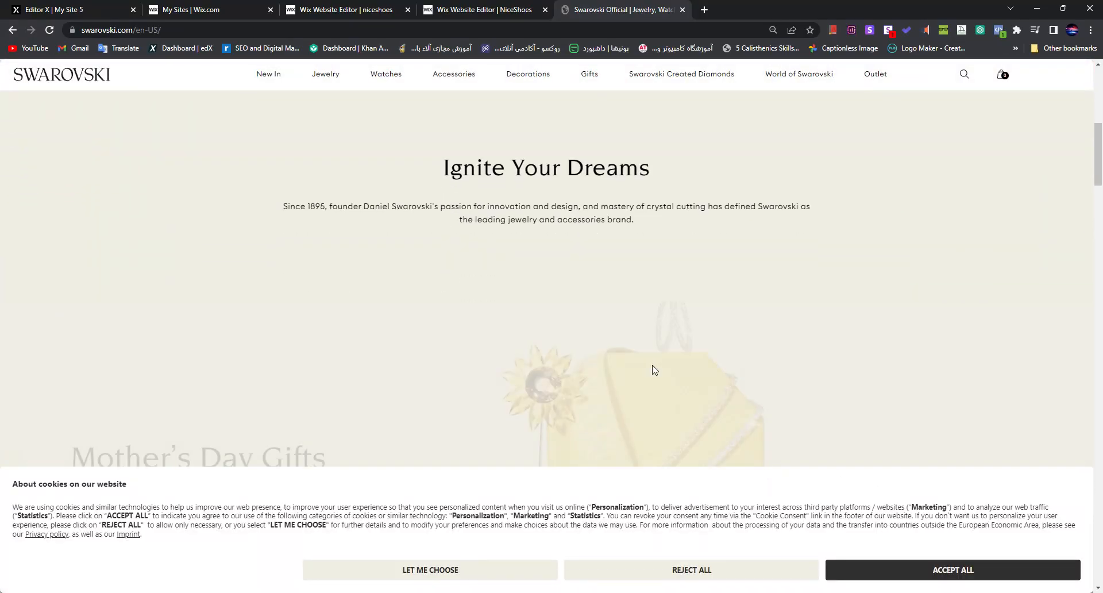
scroll(699, 376, "down", 4)
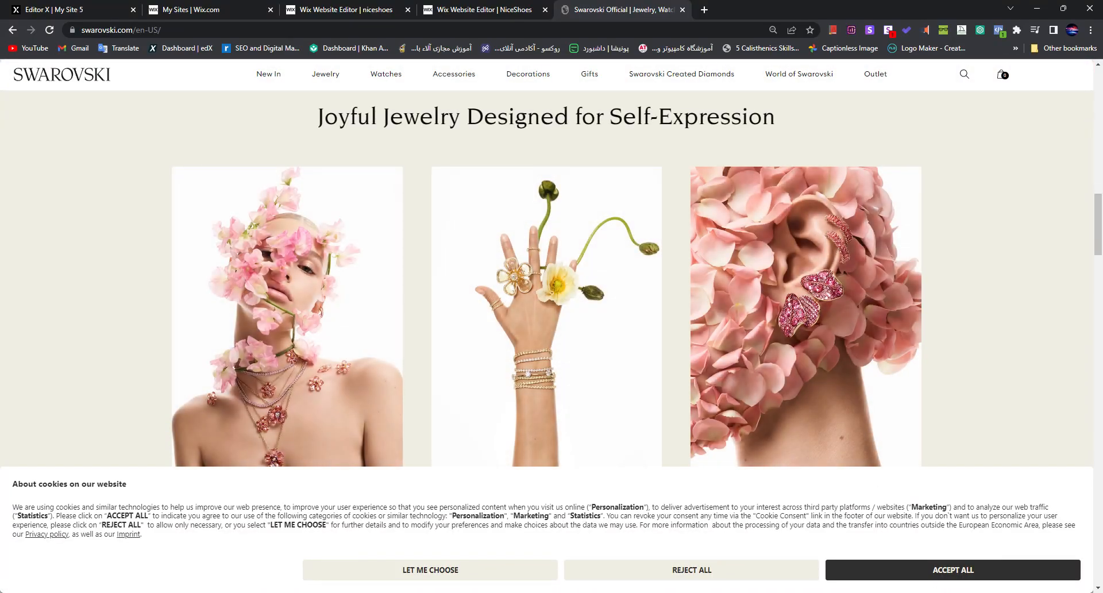
left_click(923, 570)
scroll(597, 339, "down", 5)
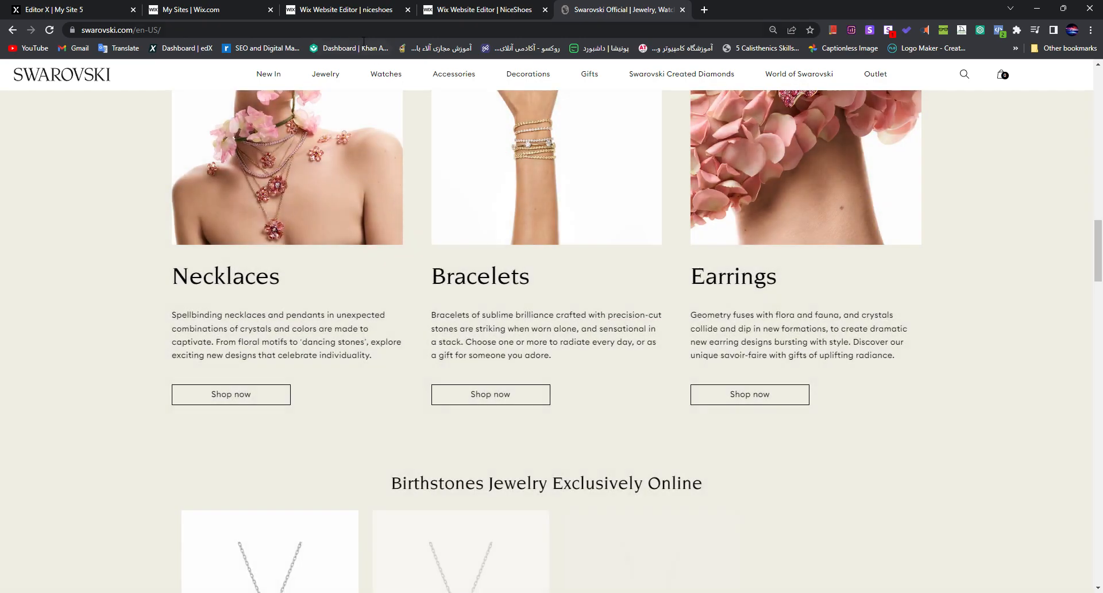
Step: Go to pandora.net in the same tab and look over its home page design
left_click(360, 36)
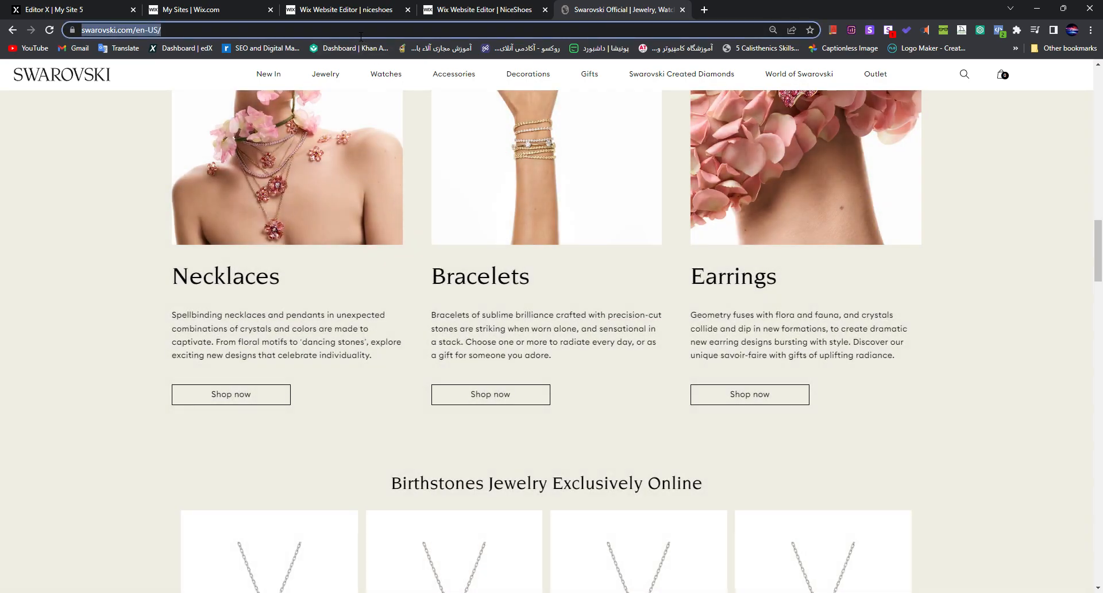
type("pandora.net")
key("Return")
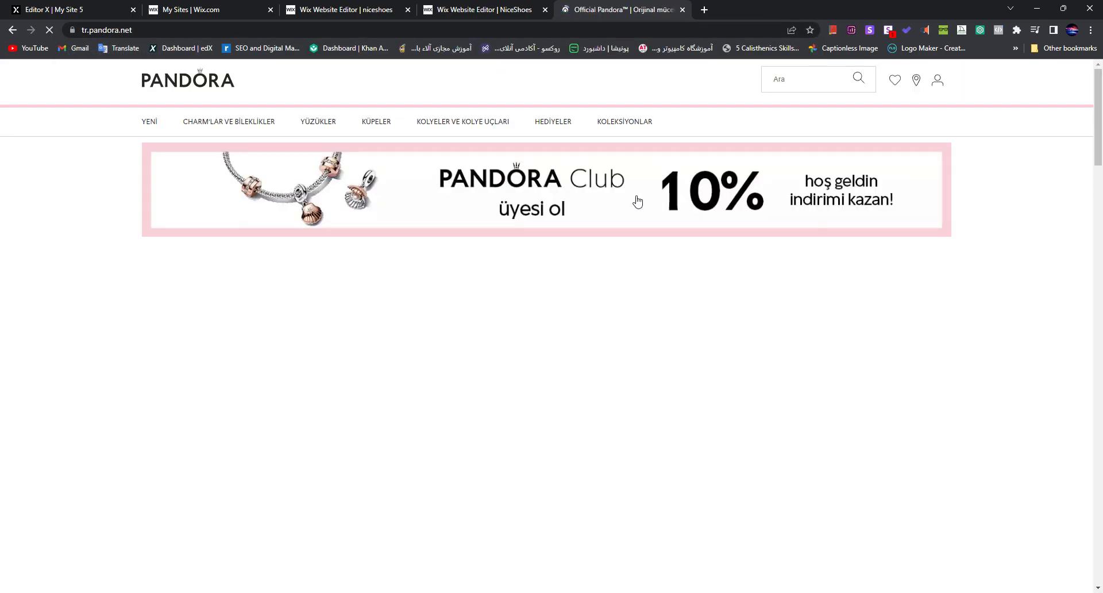
scroll(692, 296, "down", 1)
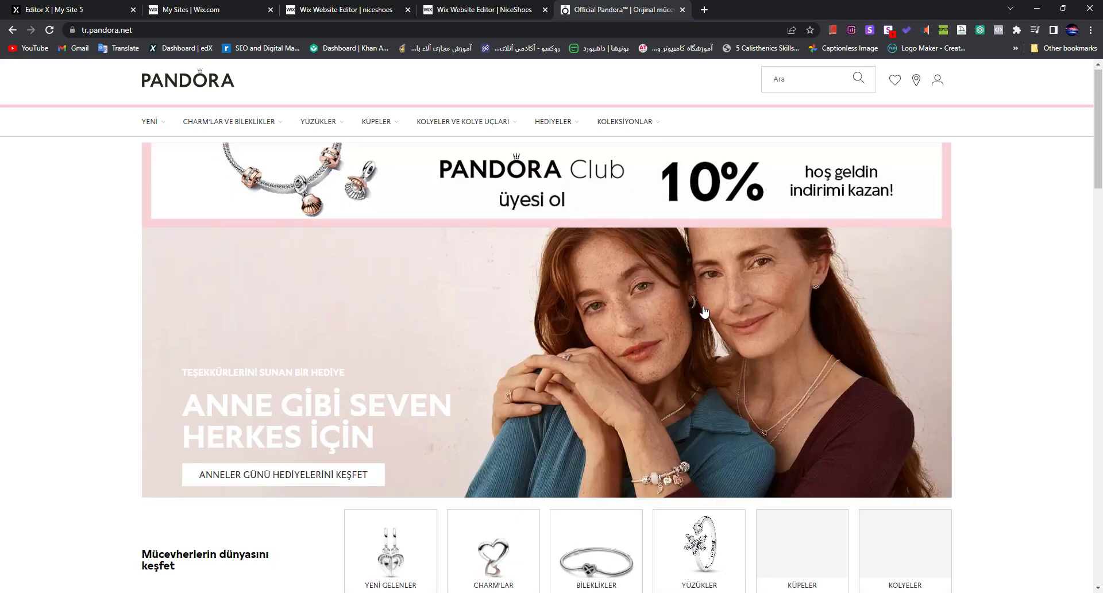
scroll(136, 443, "down", 1)
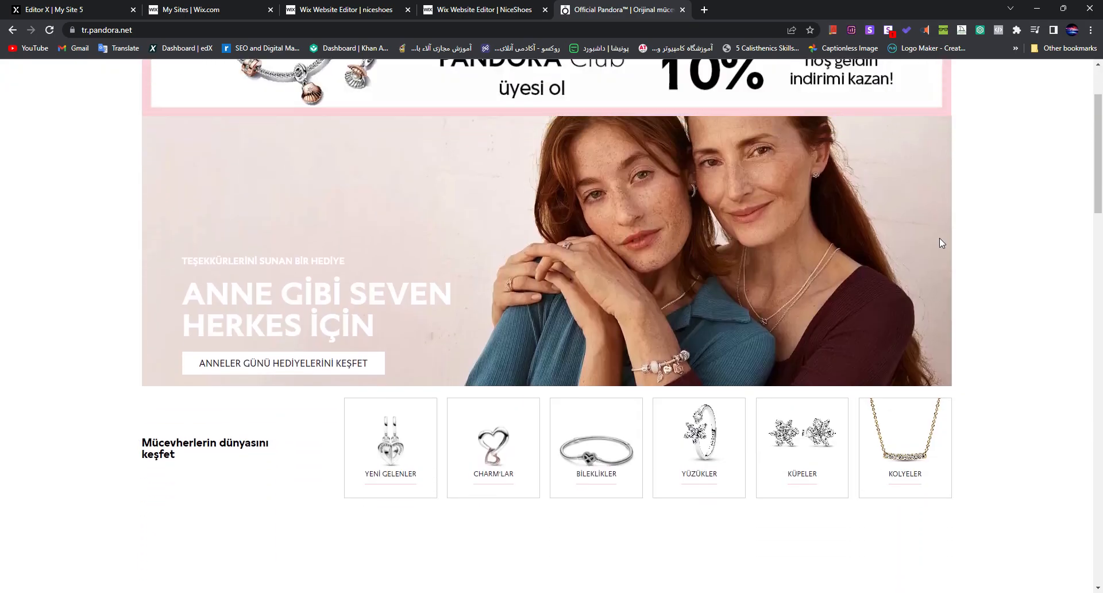
Step: Return to the NiceShoes site setup and choose the first homepage design, with the centred site name above the contact form
left_click(412, 5)
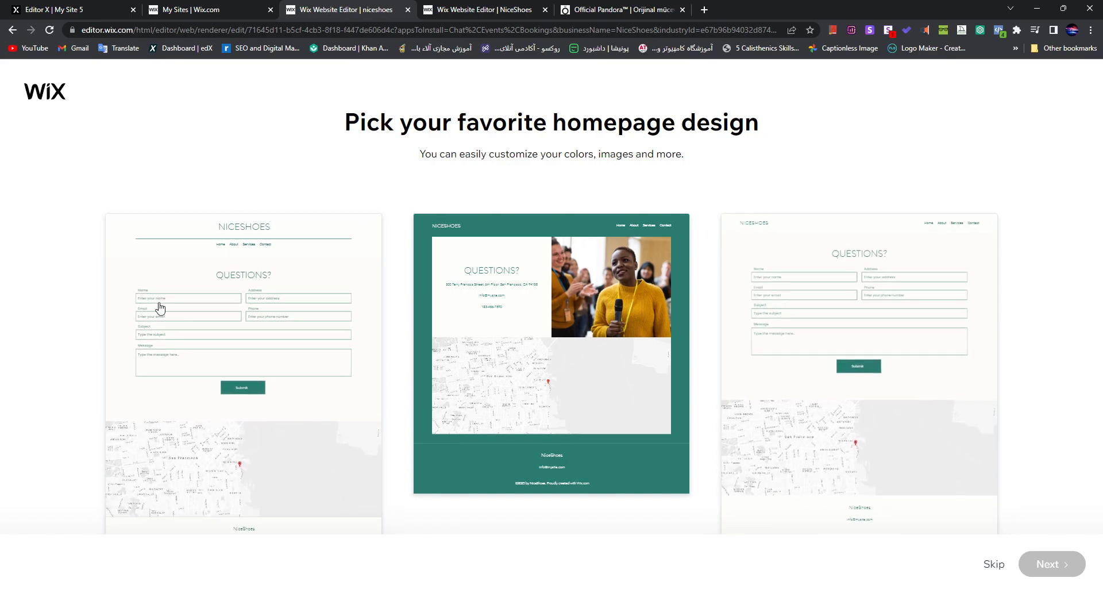
left_click(333, 242)
left_click(1049, 565)
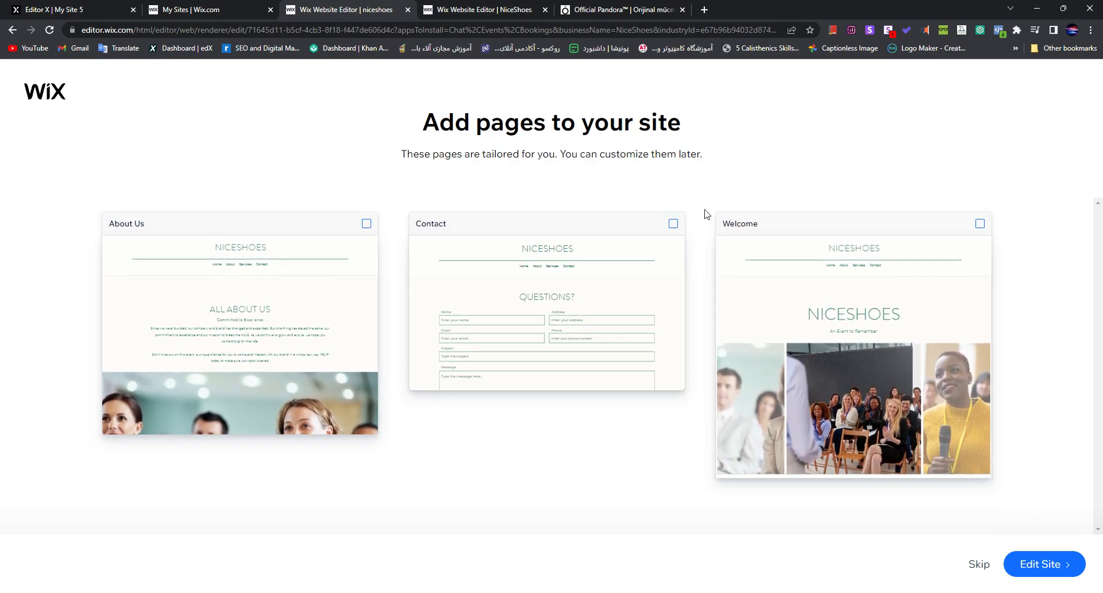
Step: Add the Welcome, About Us and Contact pages to the site and open it in the editor
left_click(957, 242)
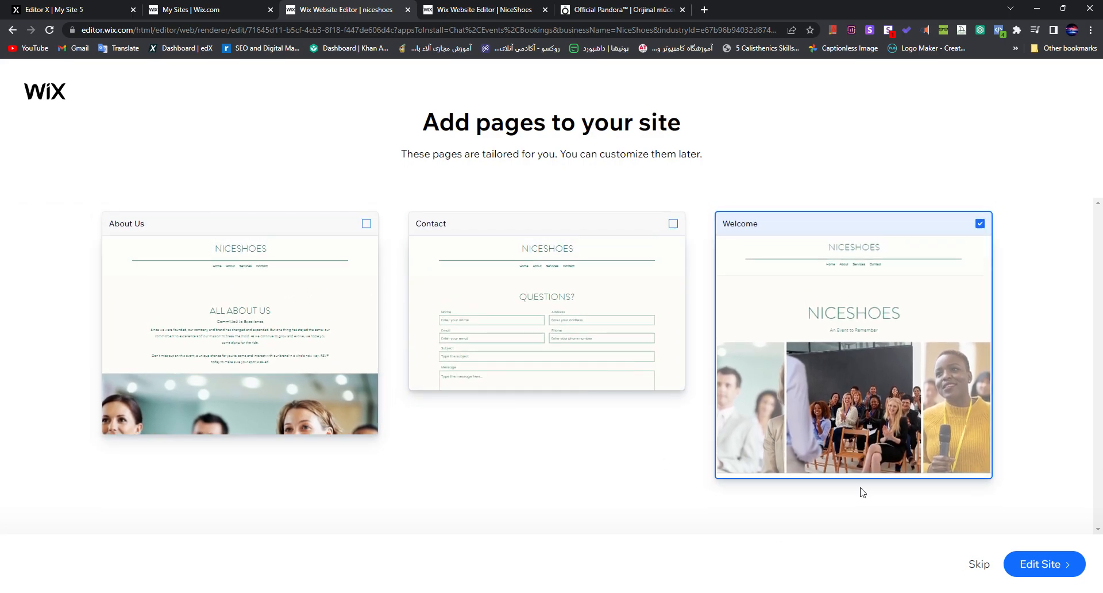
left_click(362, 310)
left_click(623, 288)
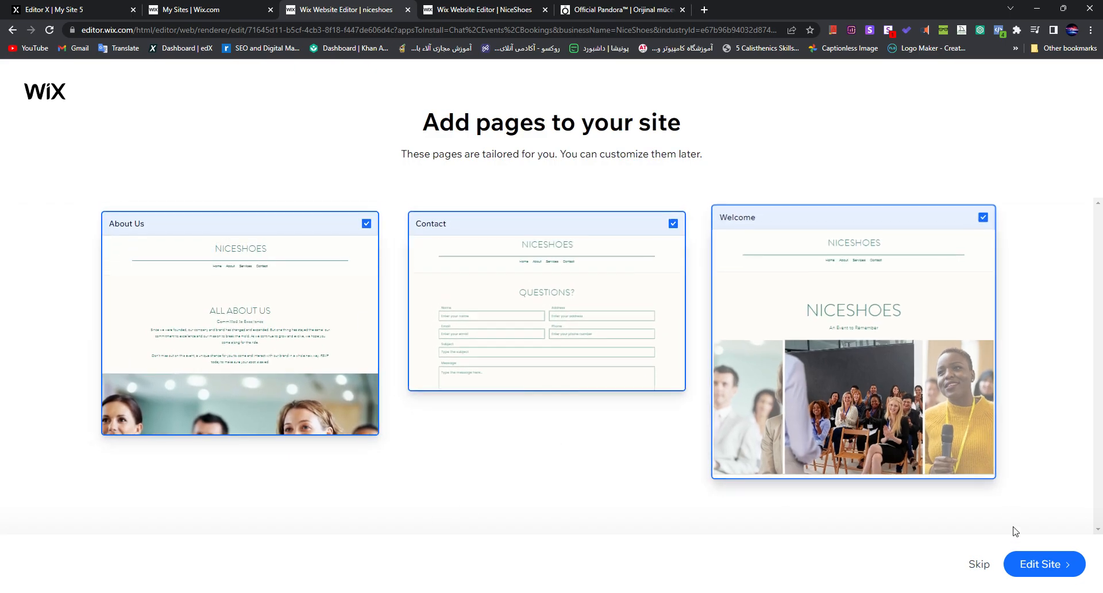
left_click(1027, 566)
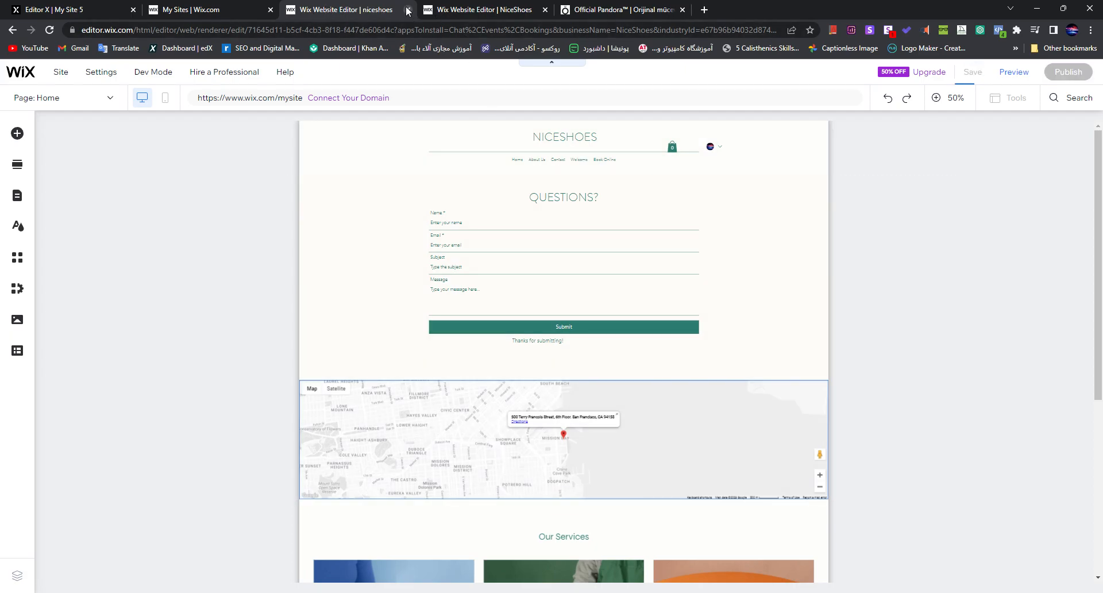
Step: Review the generated NiceShoes home page down to the Our Services section and close its browser tab
scroll(618, 514, "down", 5)
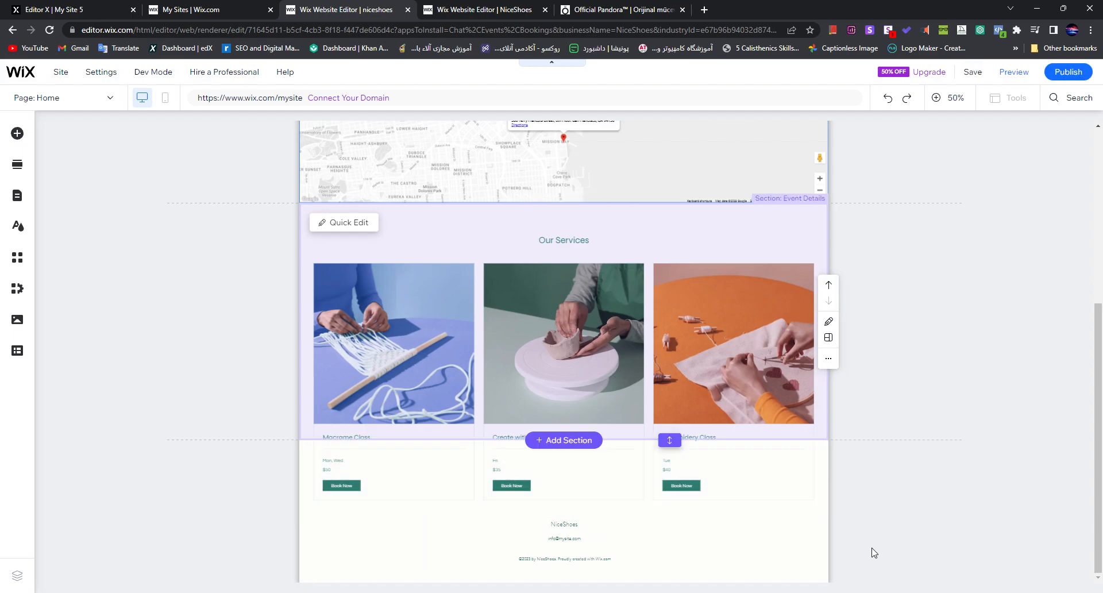
scroll(666, 465, "down", 1)
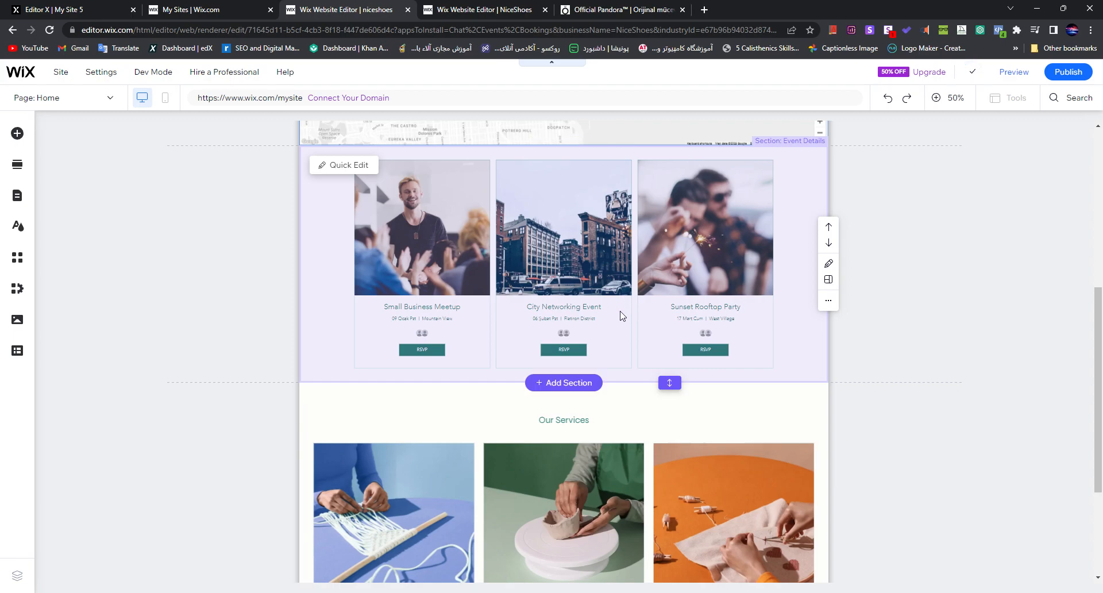
scroll(621, 317, "up", 6)
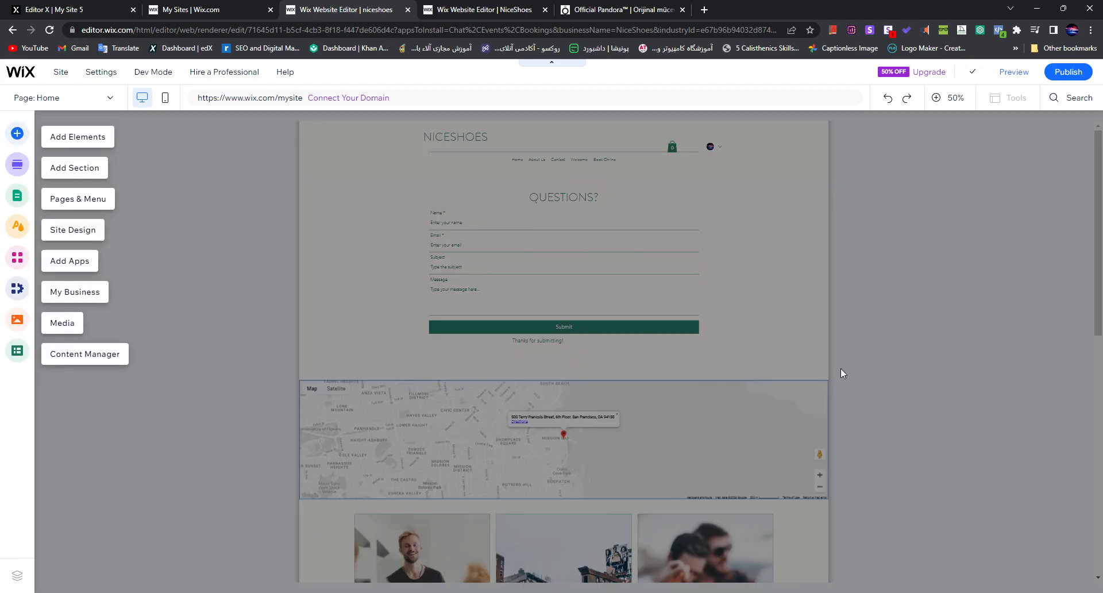
scroll(894, 291, "down", 9)
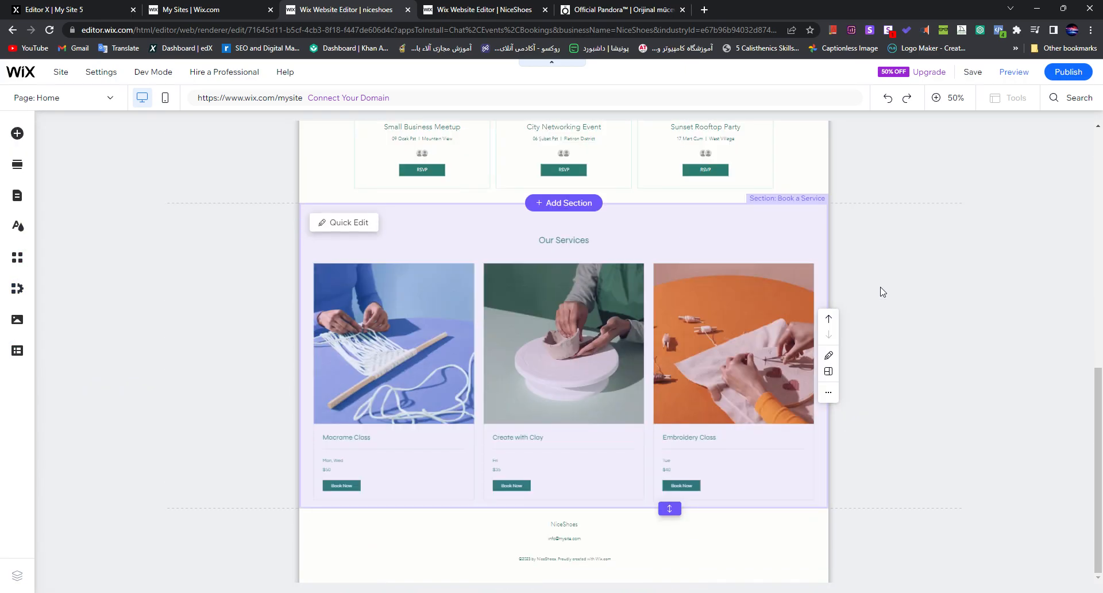
left_click(407, 10)
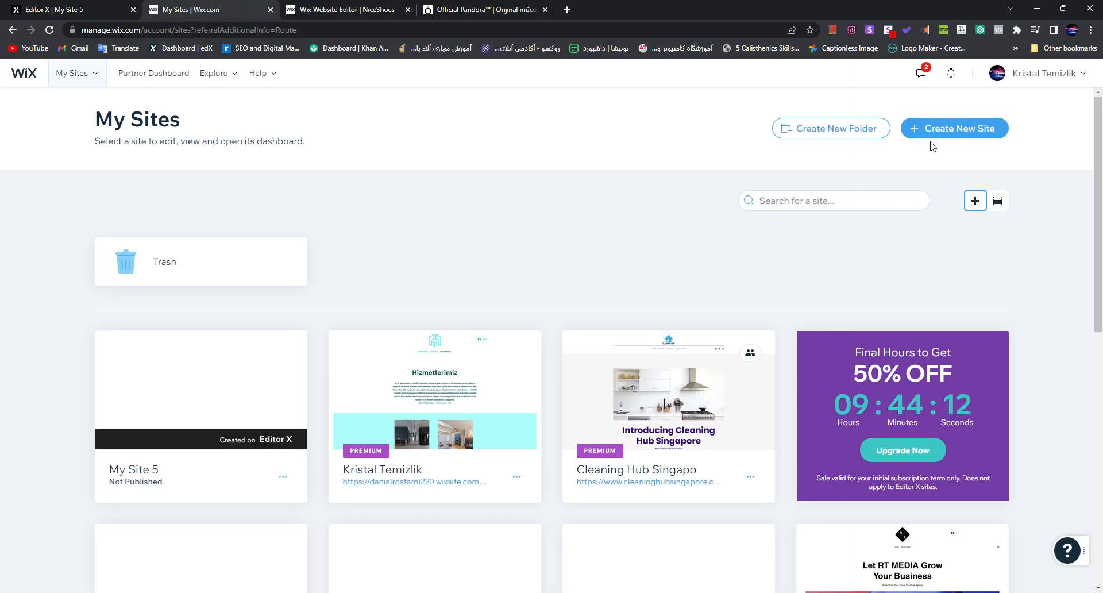
Step: Start a new site from My Sites and choose Editor X as its platform
left_click(940, 127)
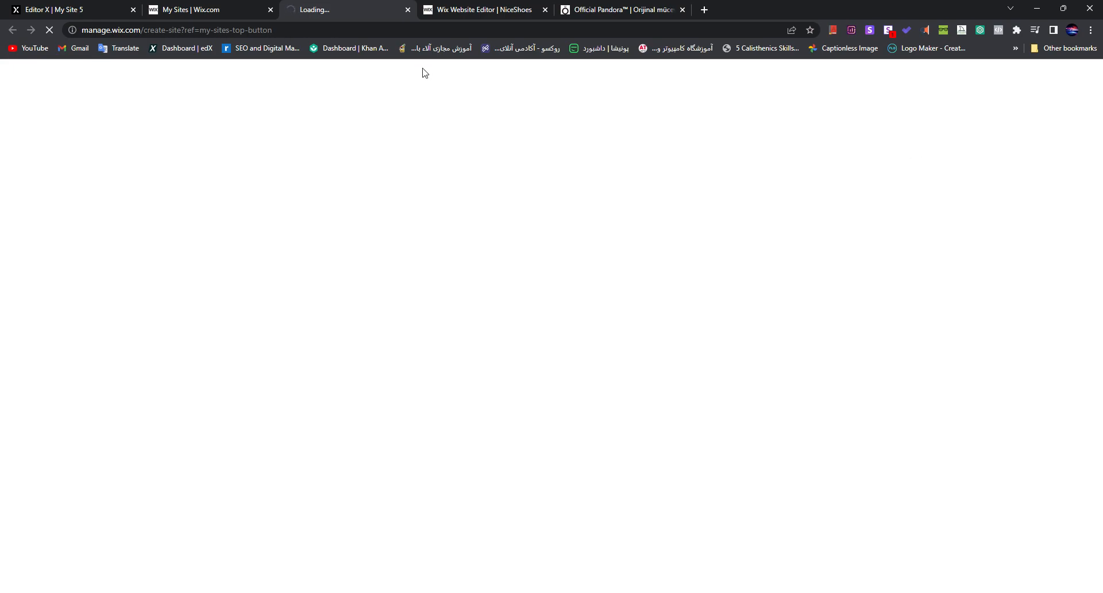
left_click(185, 6)
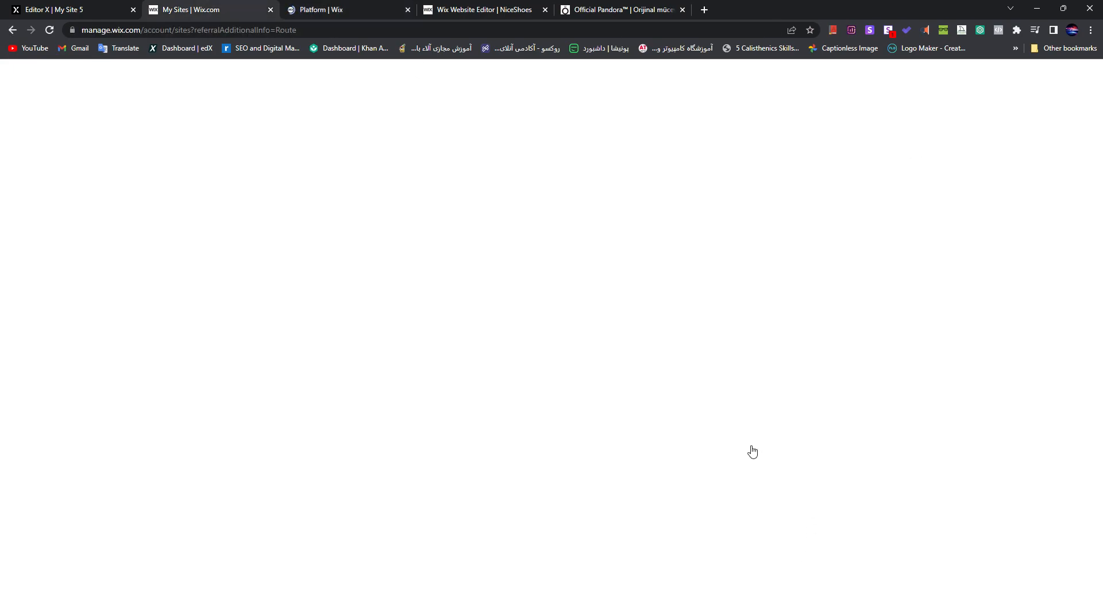
scroll(710, 441, "down", 9)
scroll(732, 409, "up", 9)
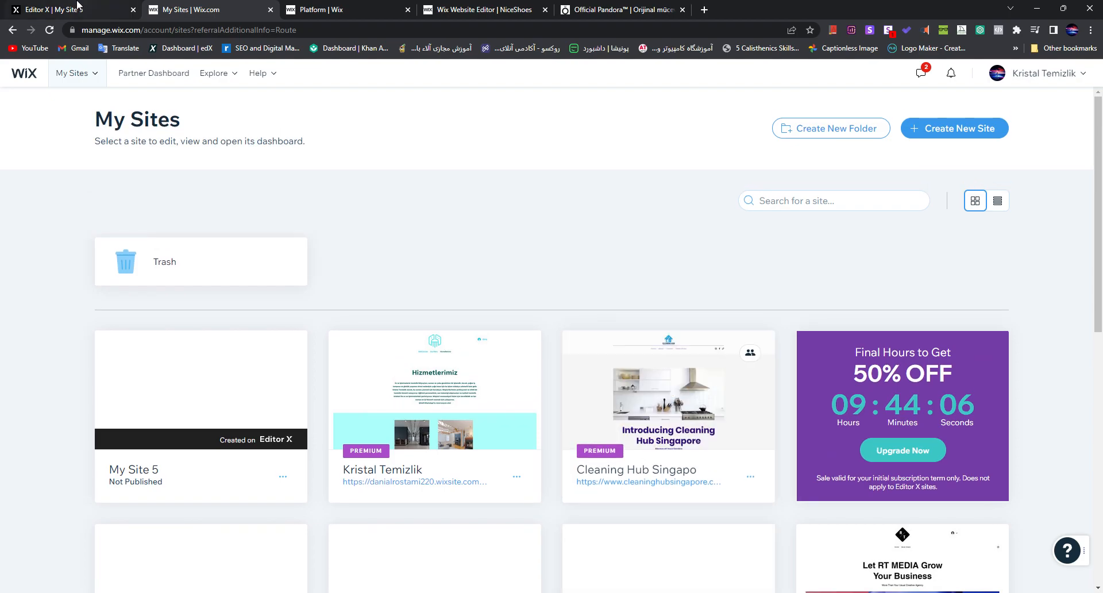
left_click(334, 10)
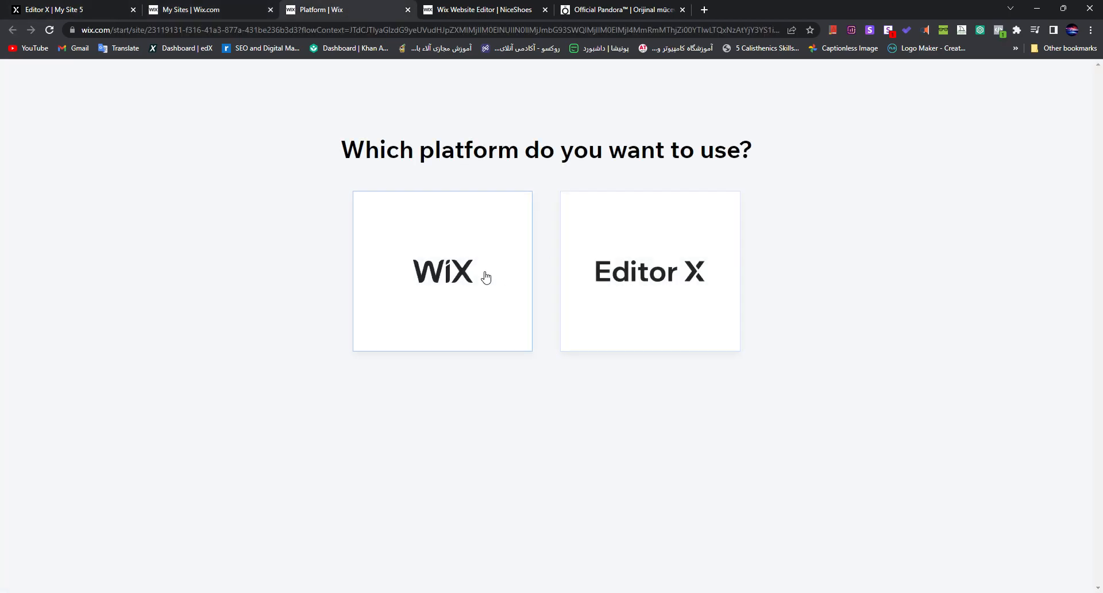
left_click(673, 277)
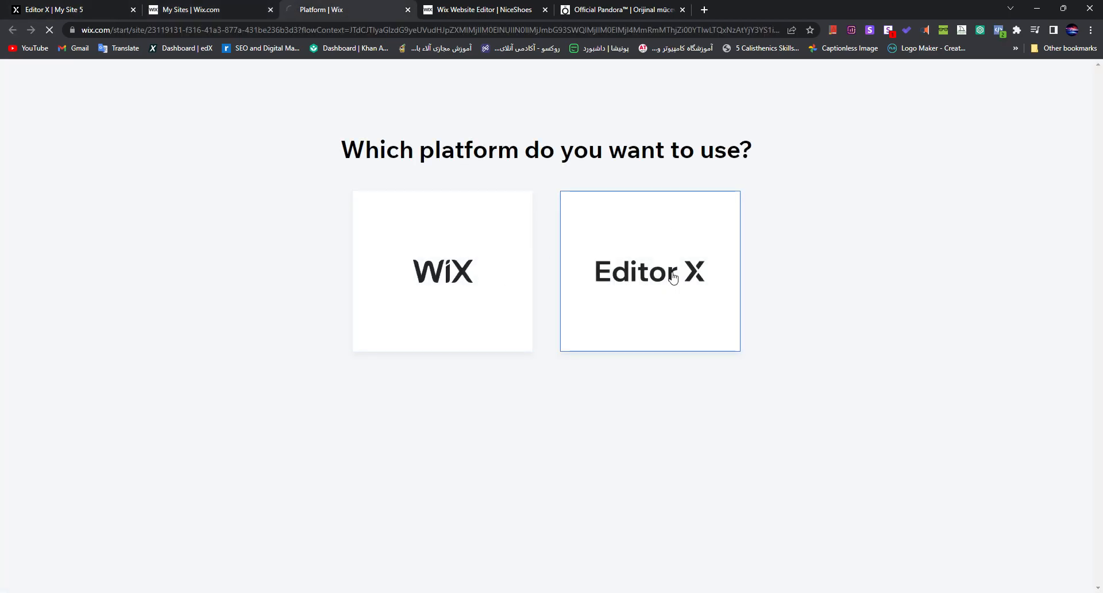
Step: Switch to the Editor X tab and view the mobile layout of My Site 5
left_click(16, 7)
scroll(517, 281, "up", 10)
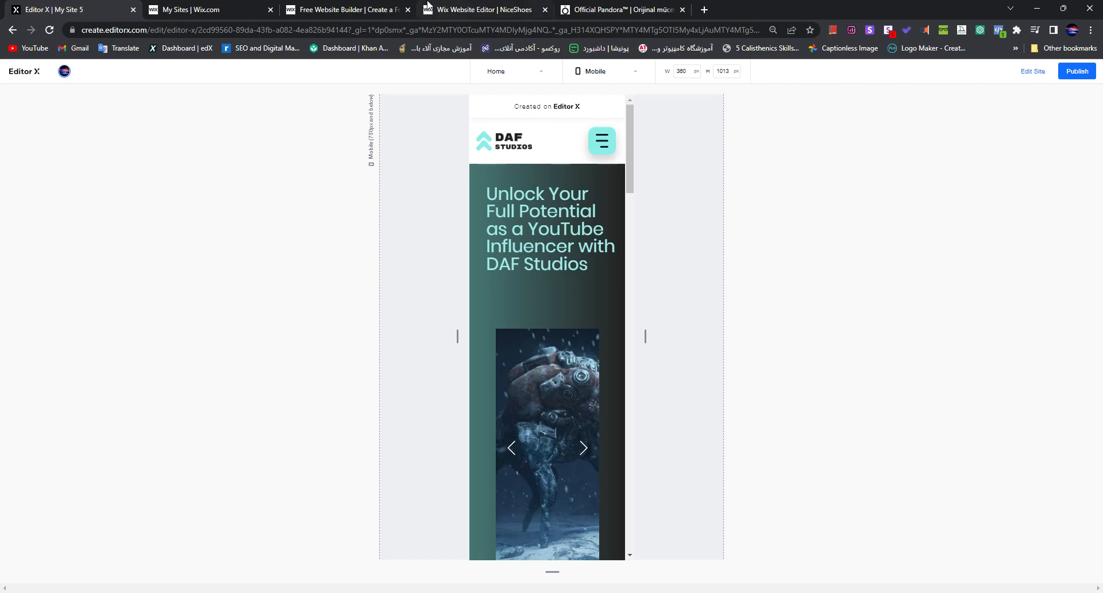
Step: In the Wix setup browser tab, choose Technology Company as the website type and name the business TechNerds
left_click(321, 9)
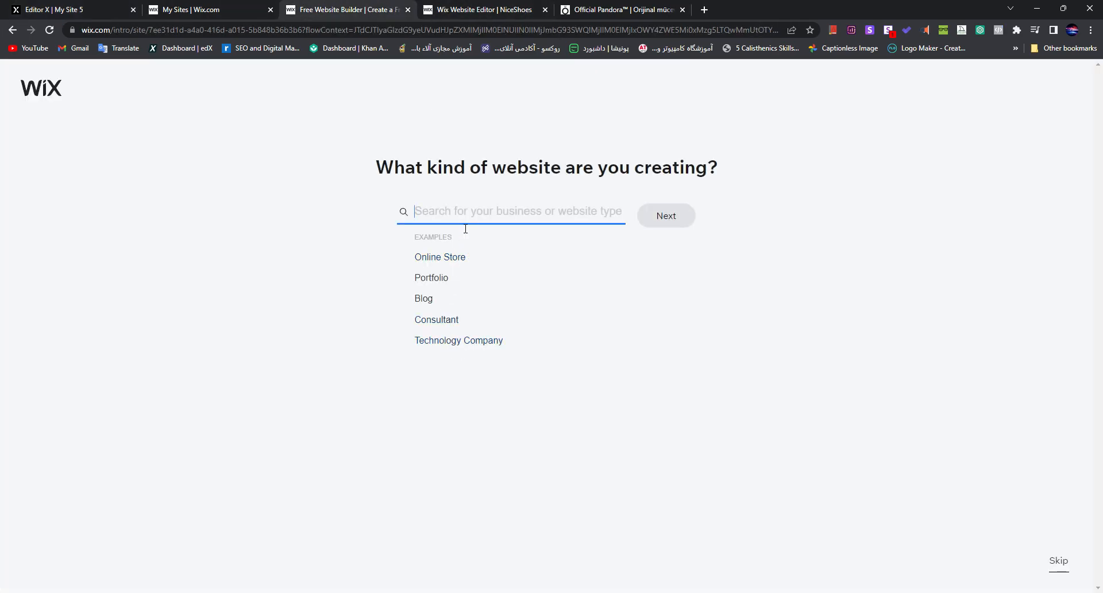
left_click(454, 340)
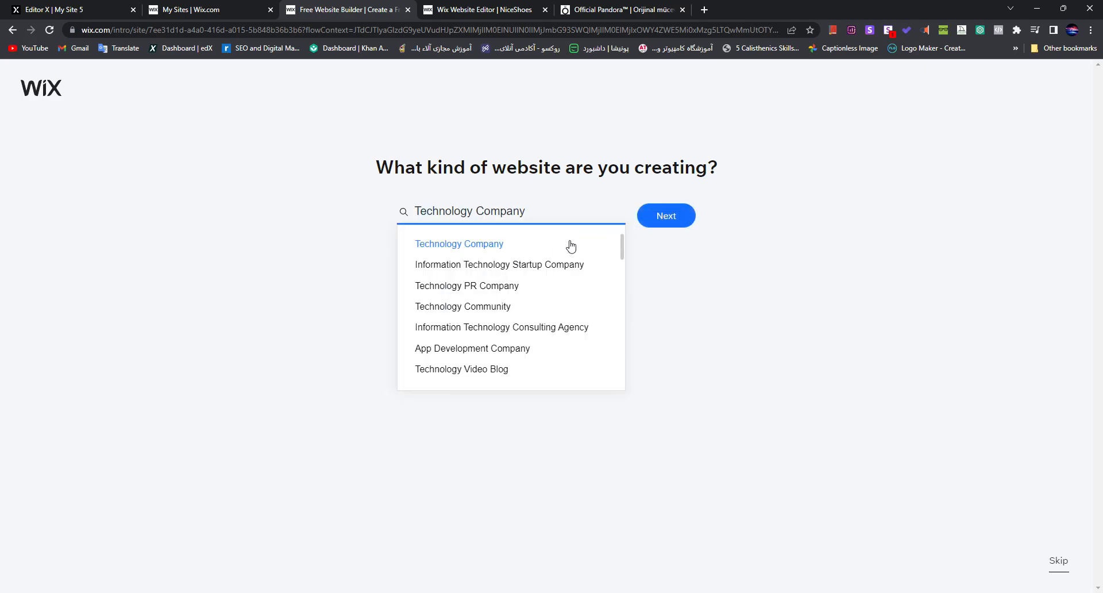
left_click(666, 222)
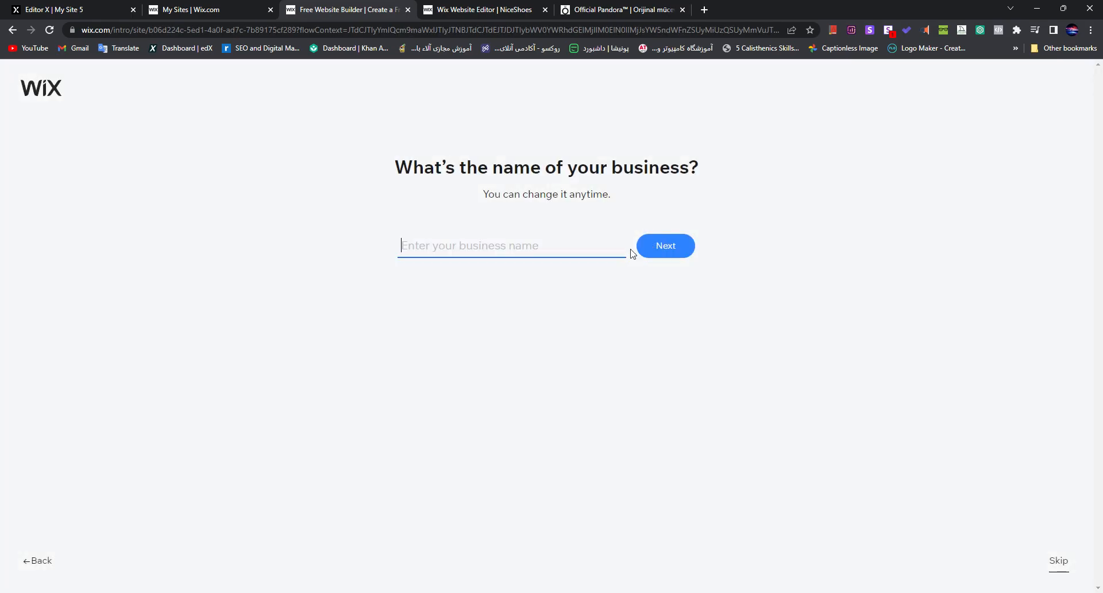
type("TechNerds")
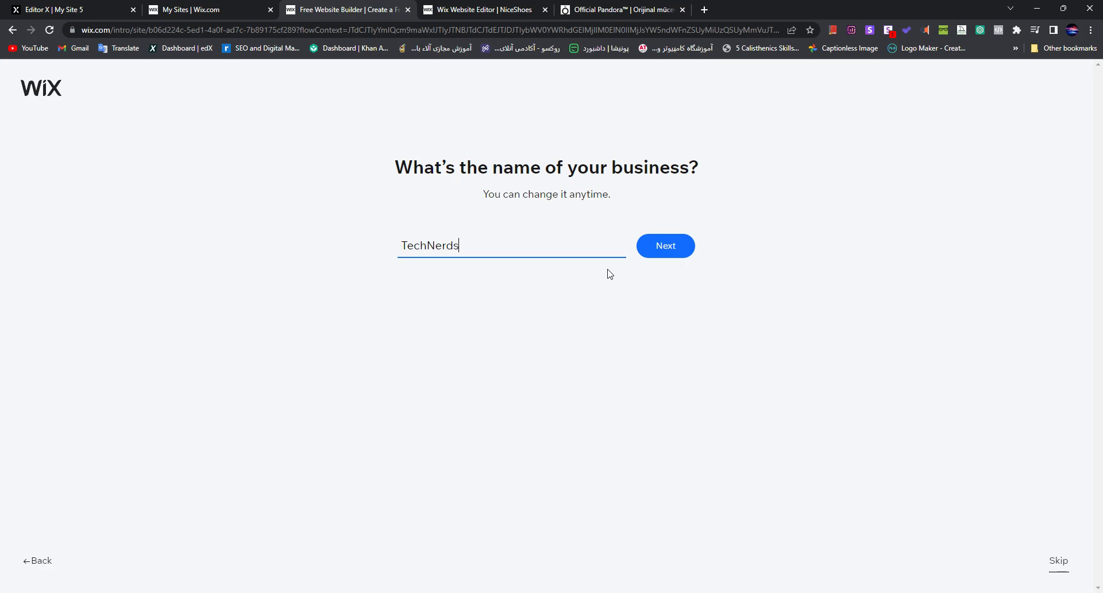
left_click(654, 258)
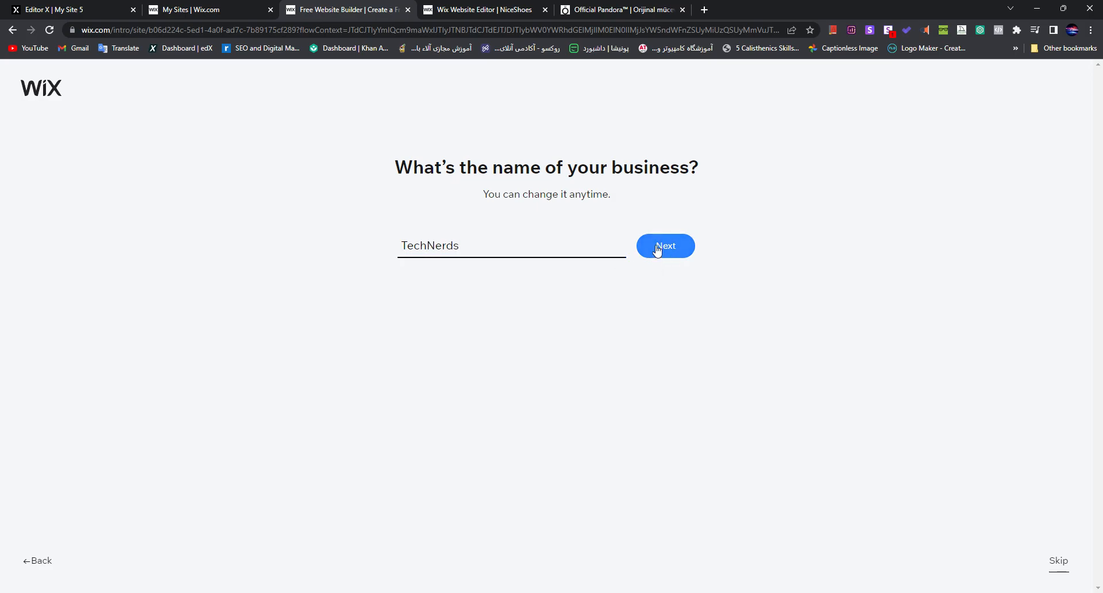
left_click(669, 244)
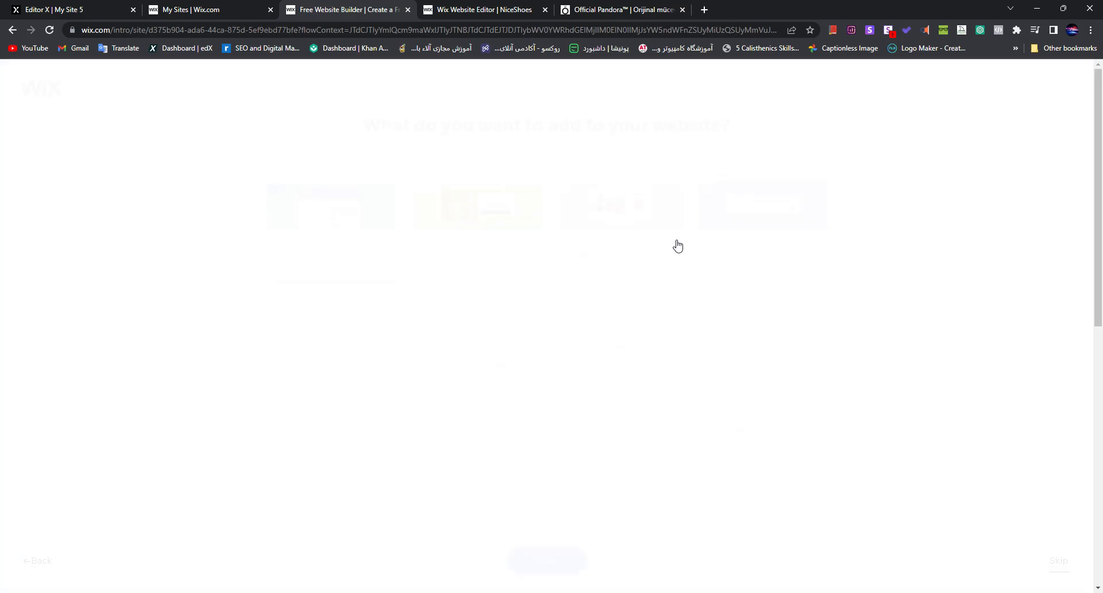
Step: Add Chat, Events, Blog, Online Store, Pricing Plans and Instagram Feed to the website and continue
left_click_drag(382, 130, 692, 142)
left_click(694, 144)
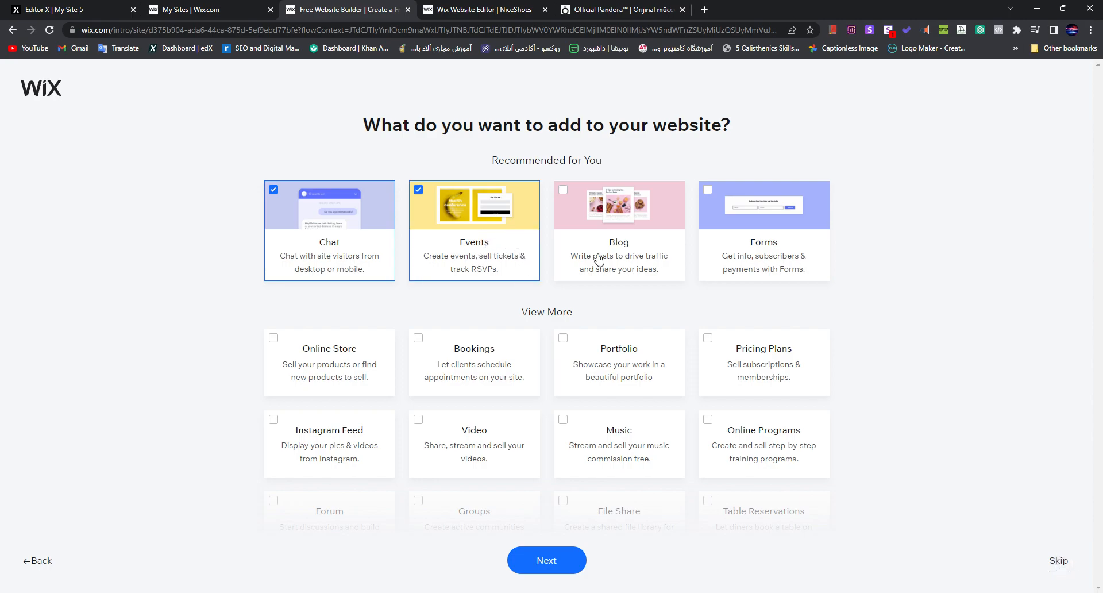
scroll(678, 267, "down", 1)
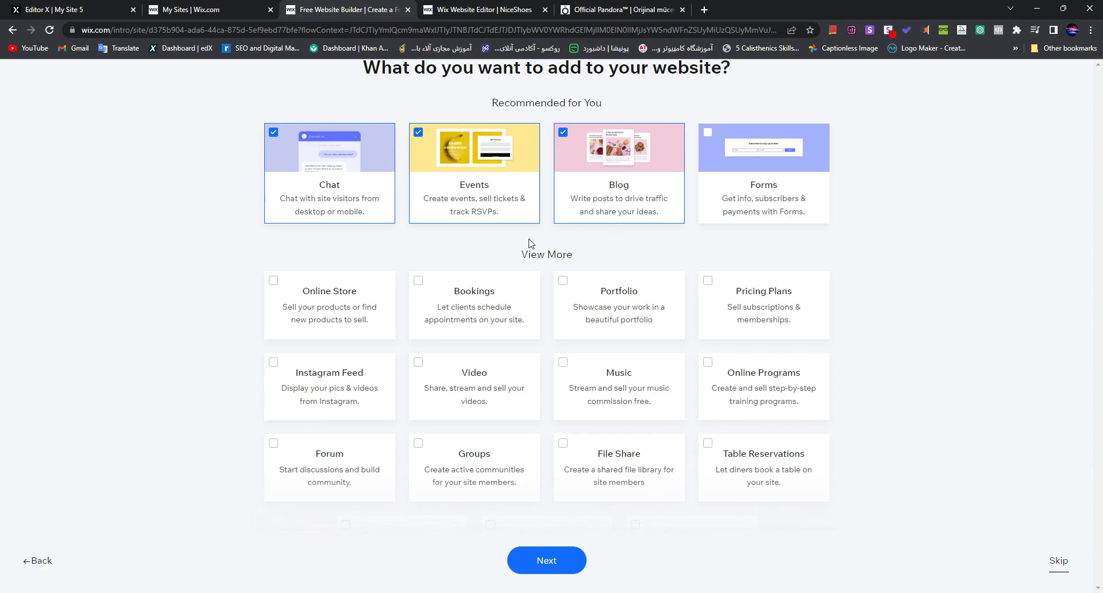
scroll(529, 243, "down", 1)
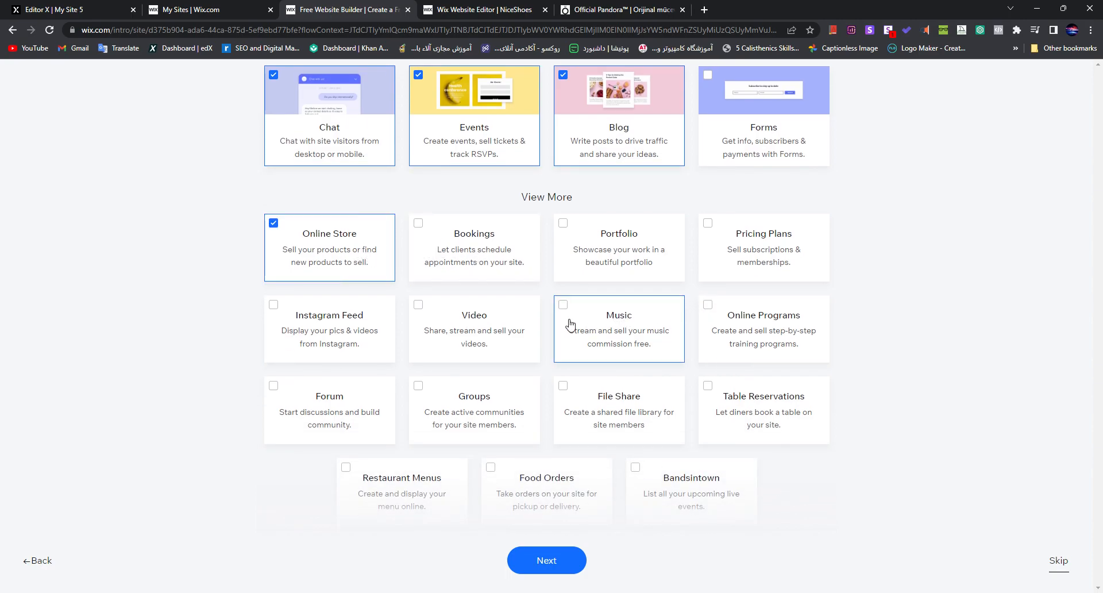
scroll(561, 320, "down", 1)
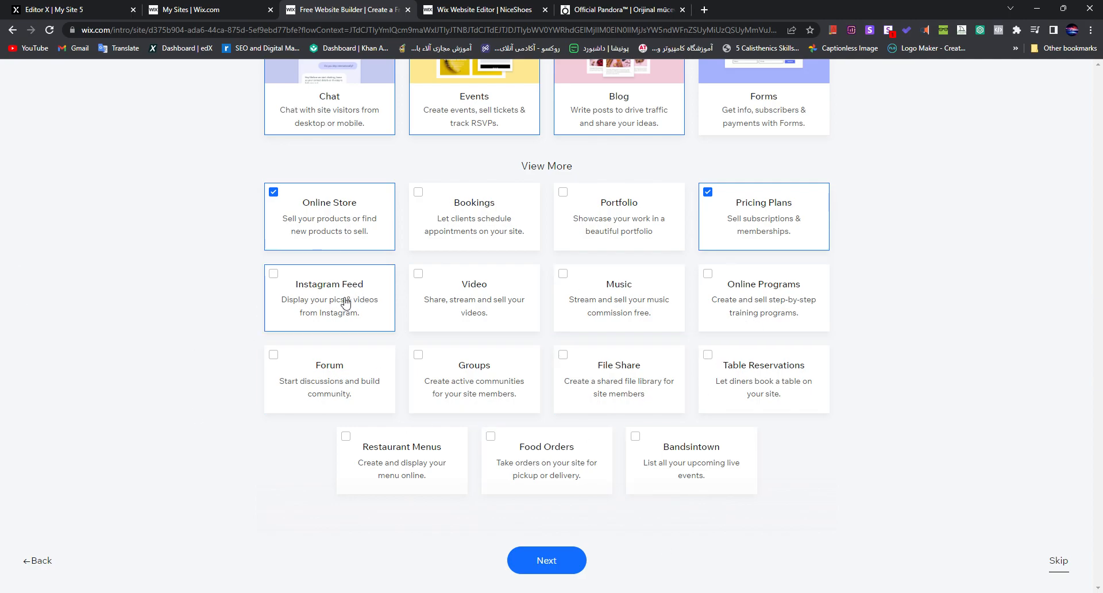
left_click(555, 564)
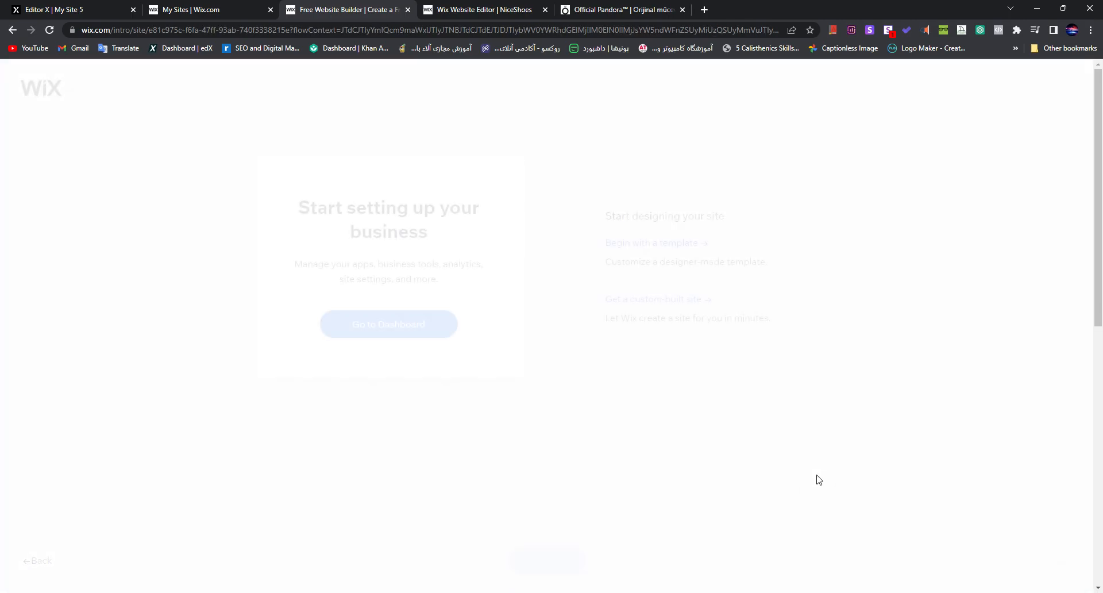
Step: Browse the designer-made templates offered for a technology company and return to the site creation options
left_click_drag(628, 221, 696, 216)
double_click(694, 216)
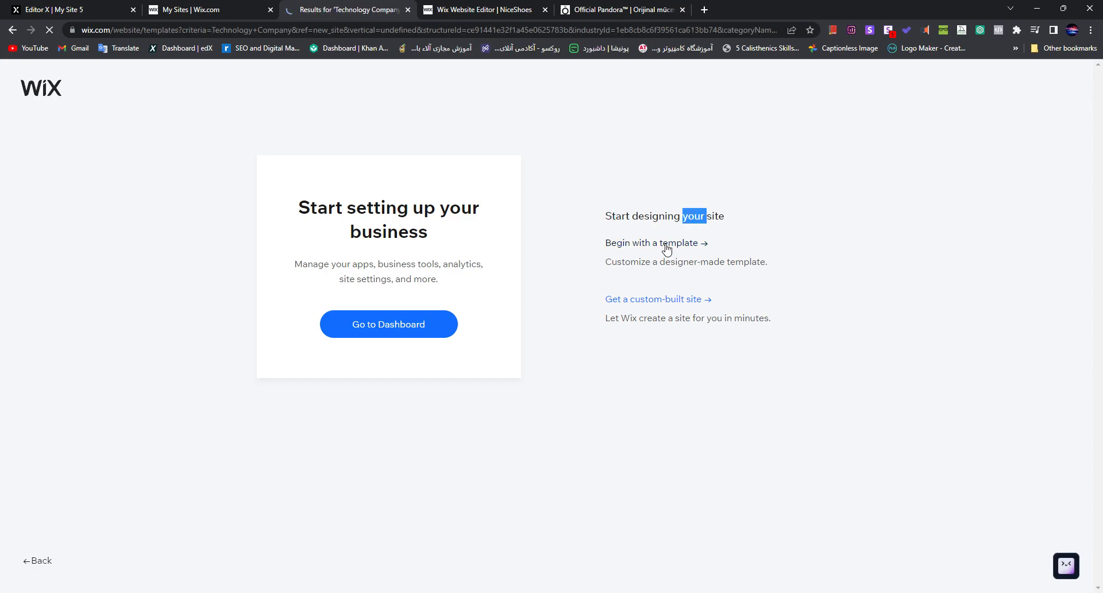
scroll(618, 331, "down", 2)
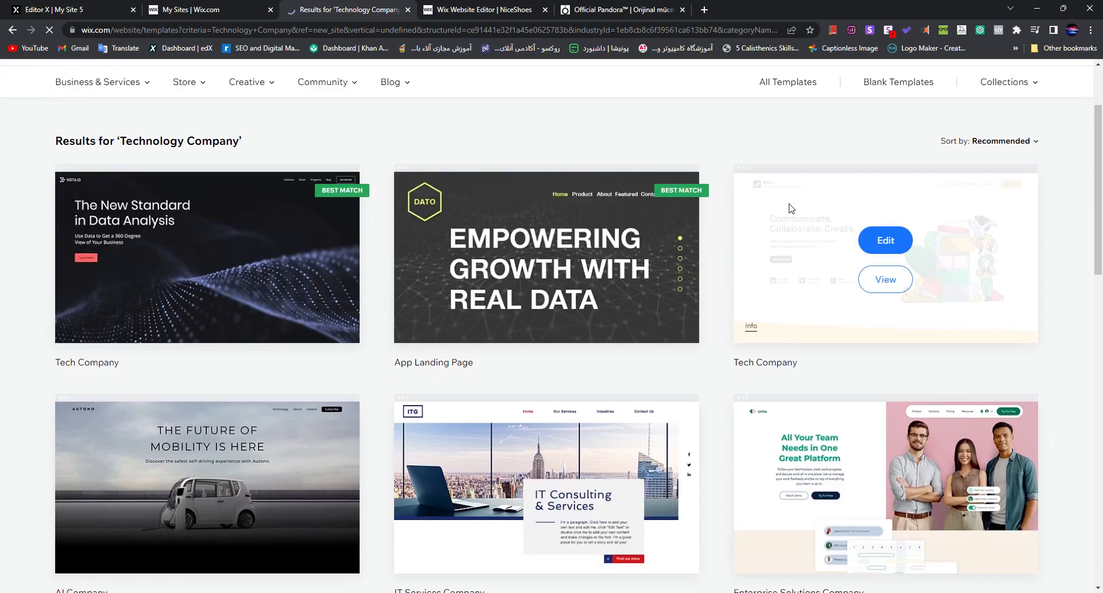
scroll(783, 212, "down", 1)
scroll(741, 374, "down", 8)
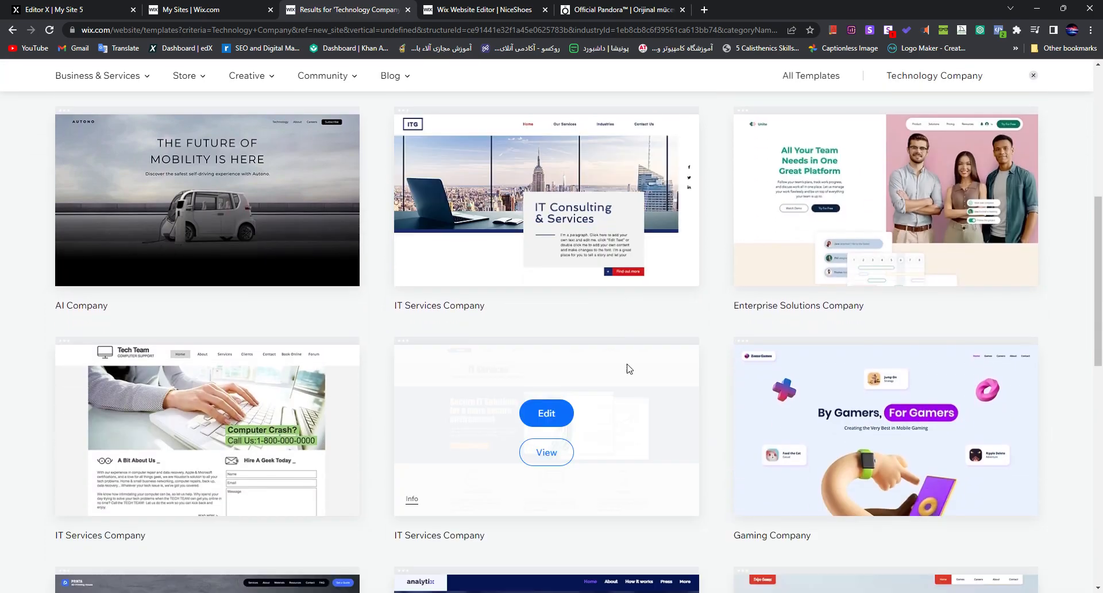
scroll(468, 368, "down", 3)
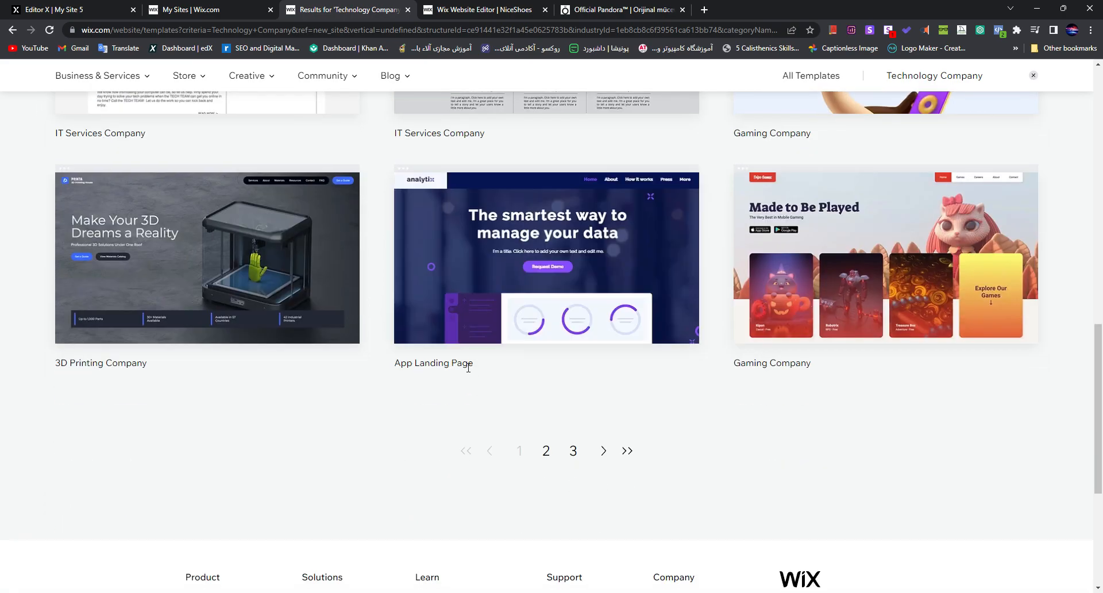
left_click(12, 31)
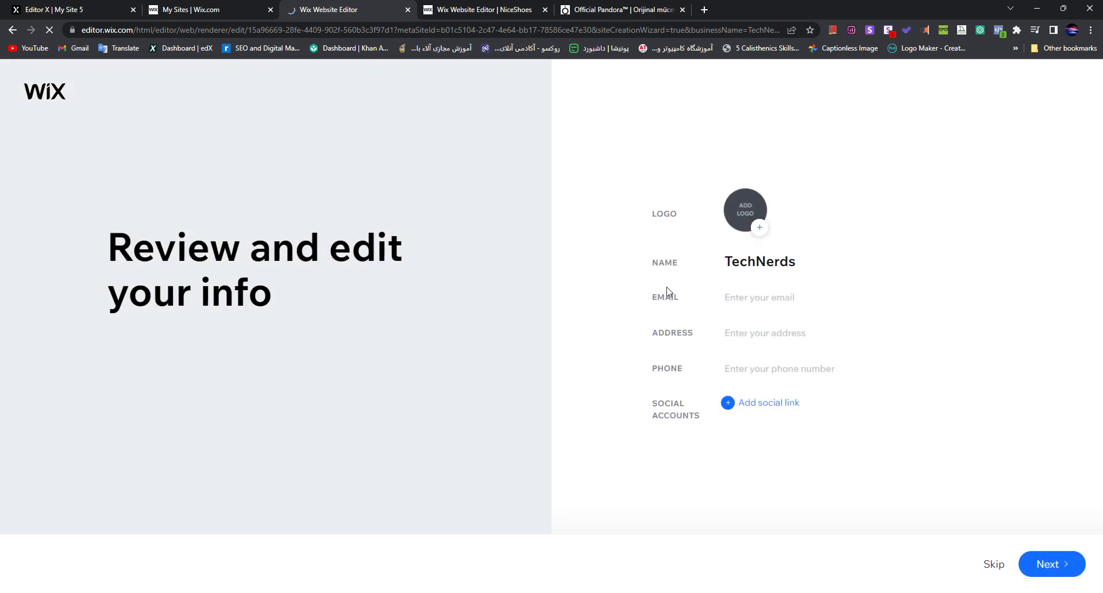
Step: Keep the business info as is and pick the HYPE theme with the centred Welcome to TechNerds homepage design
left_click(1040, 563)
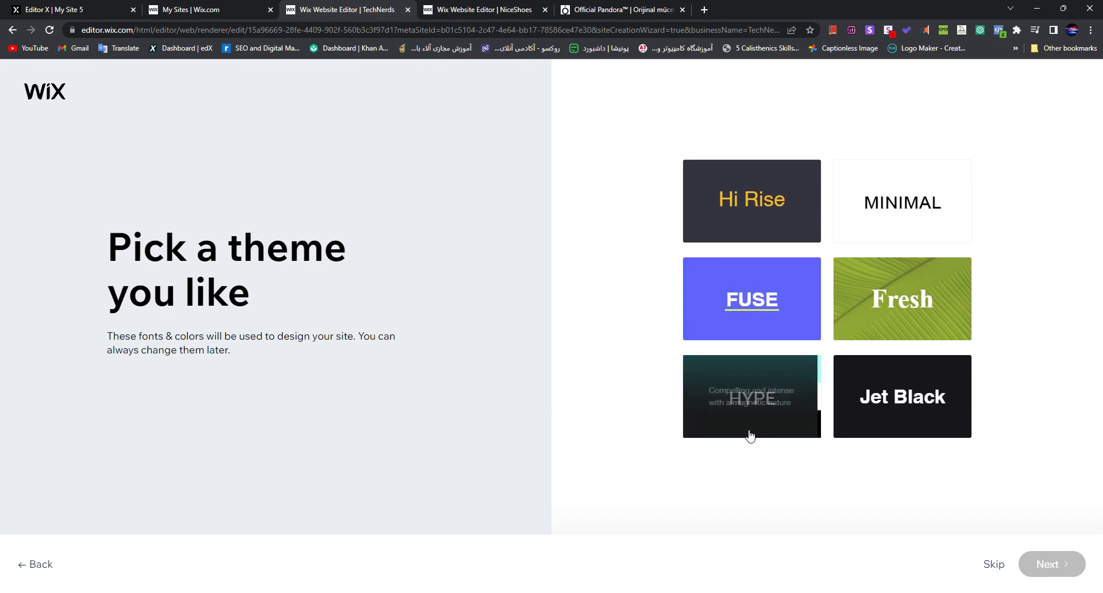
left_click(724, 414)
left_click(1034, 563)
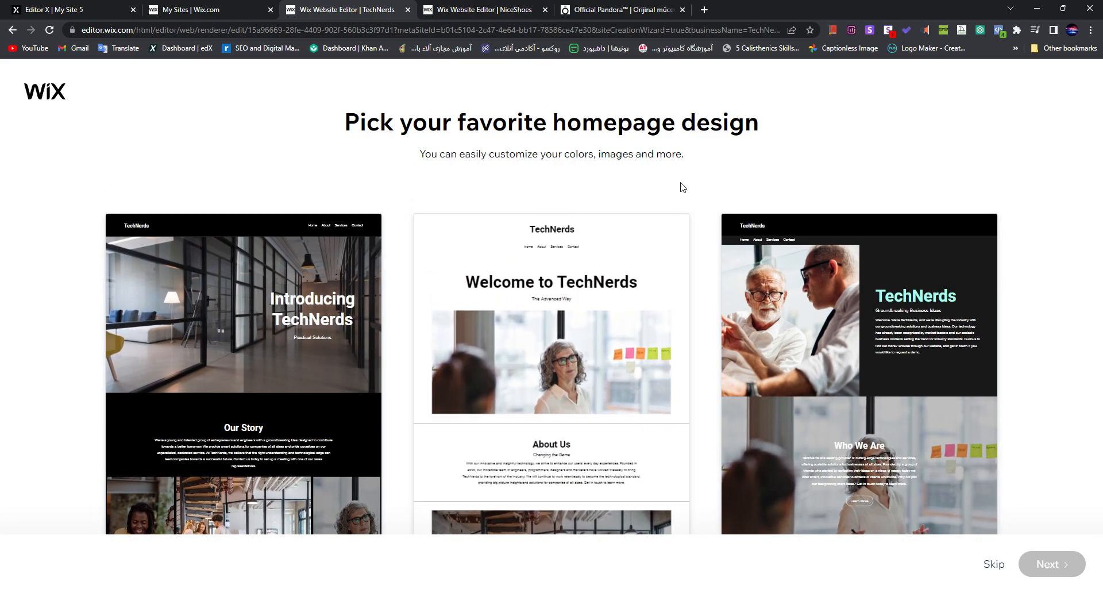
left_click(618, 326)
left_click(1070, 567)
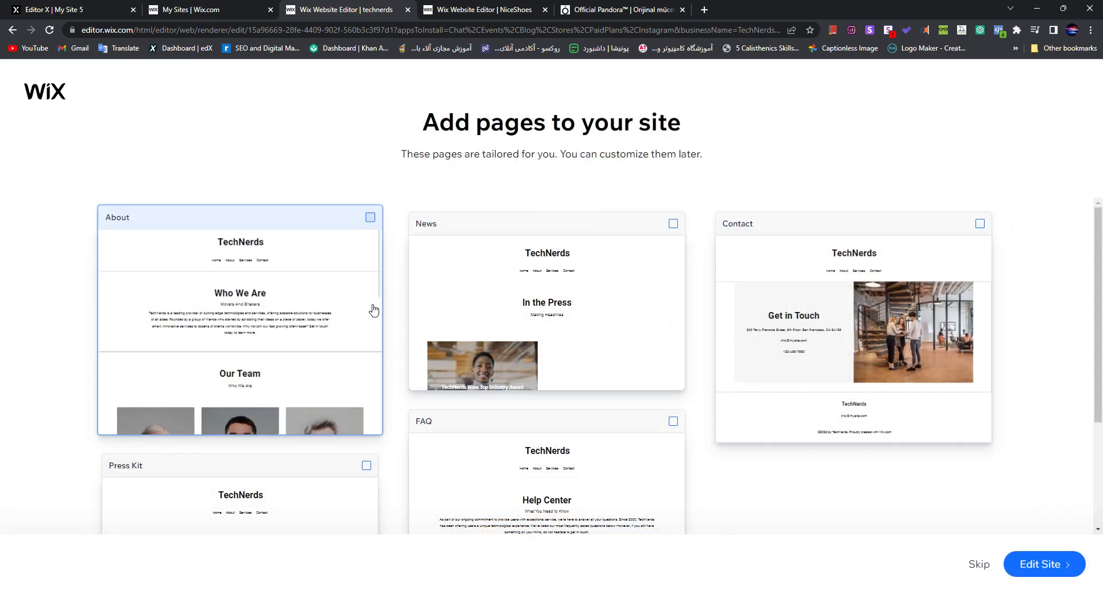
Step: Add the About, Press Kit, FAQ, Contact and News pages and open the site in the editor
scroll(345, 273, "down", 2)
left_click(598, 417)
left_click(341, 389)
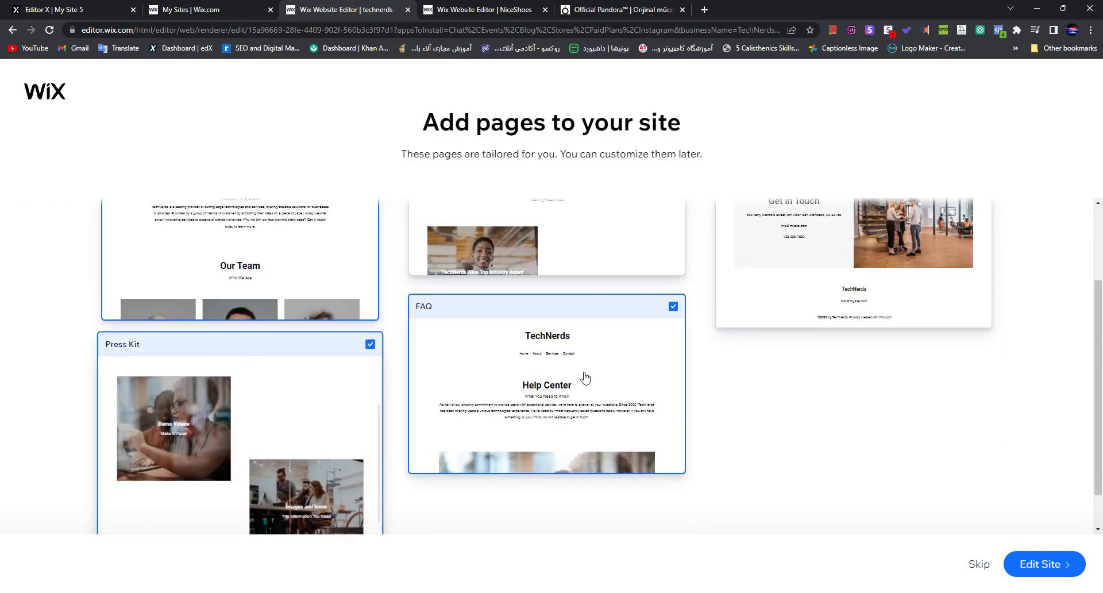
scroll(803, 385, "up", 2)
left_click(803, 386)
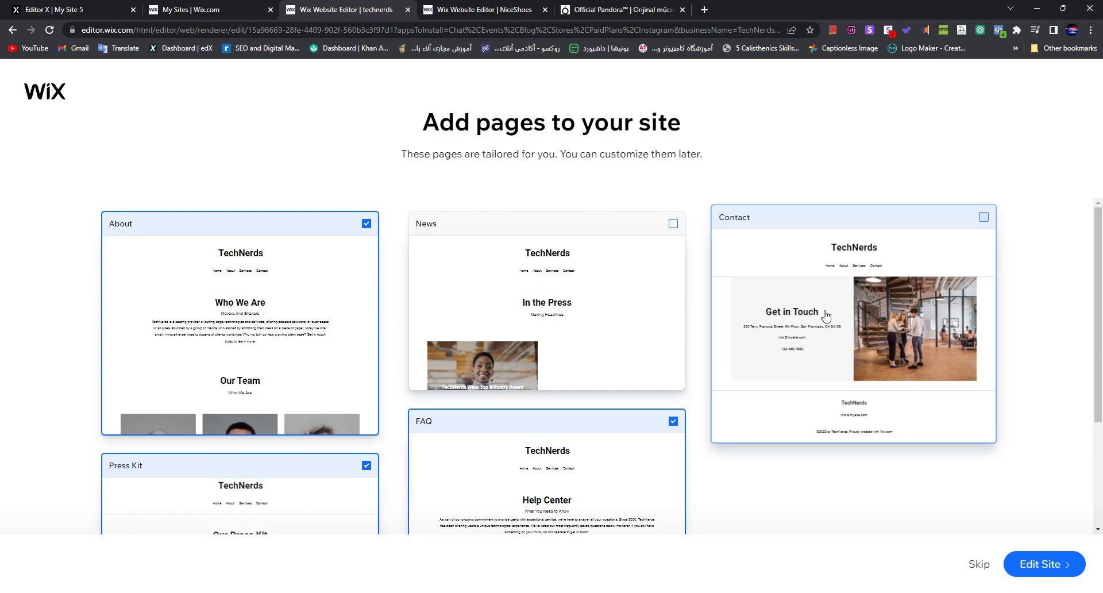
left_click(615, 260)
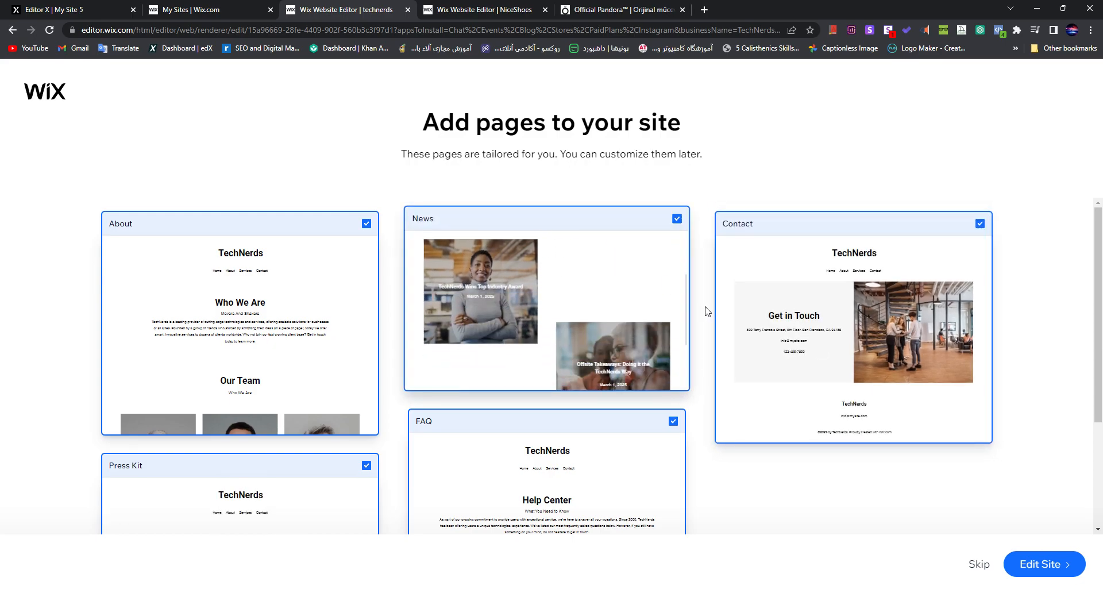
left_click(1018, 561)
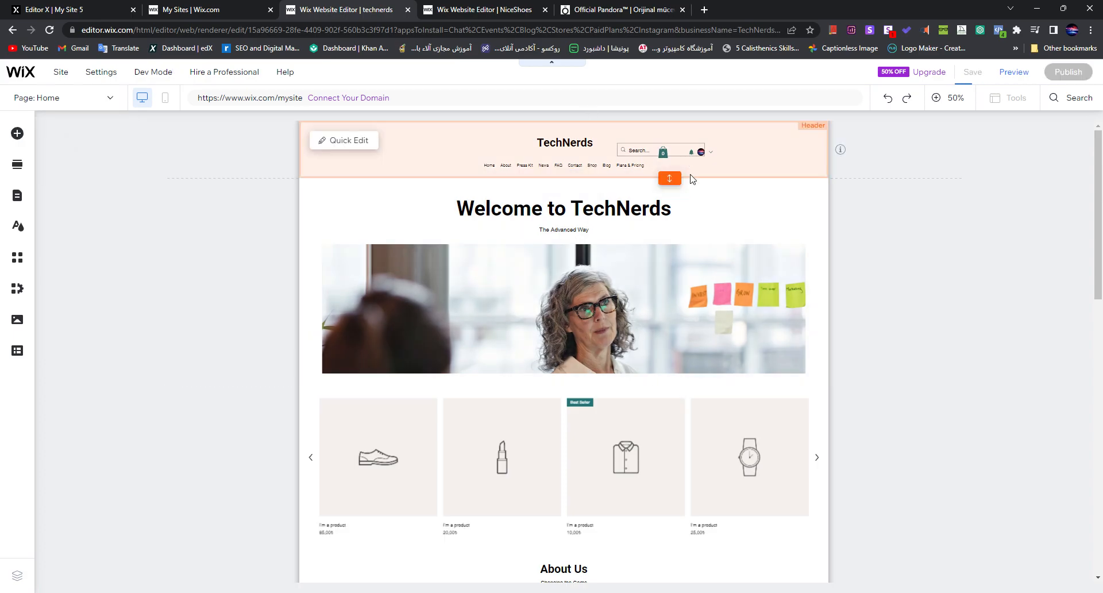
Step: Look over the home page and view the Quick Edit content and layout options of the Welcome section
scroll(736, 297, "down", 1)
scroll(100, 369, "up", 1)
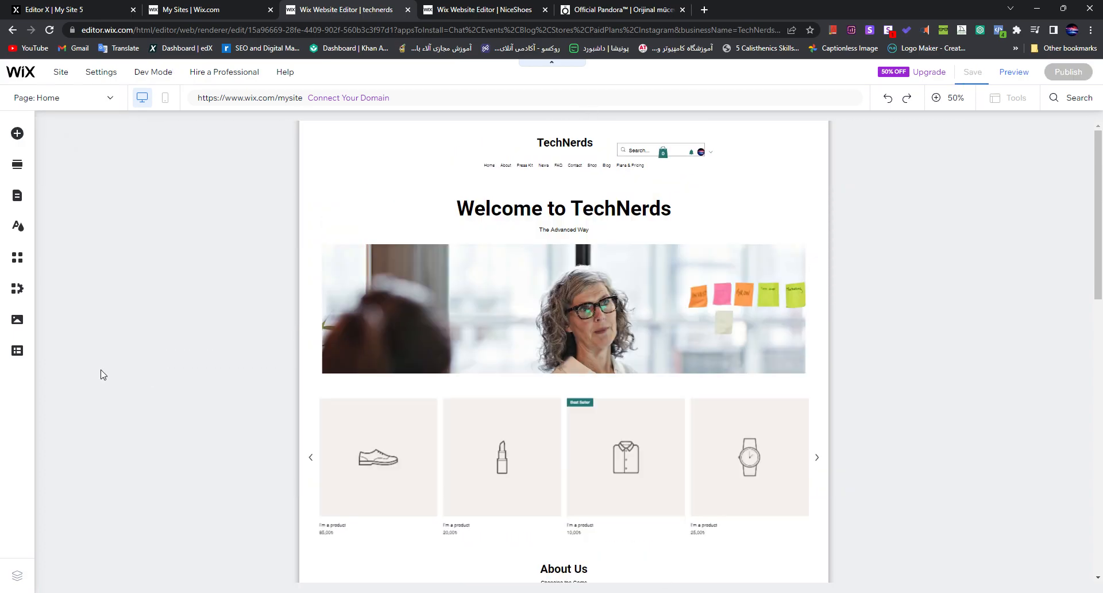
left_click(539, 270)
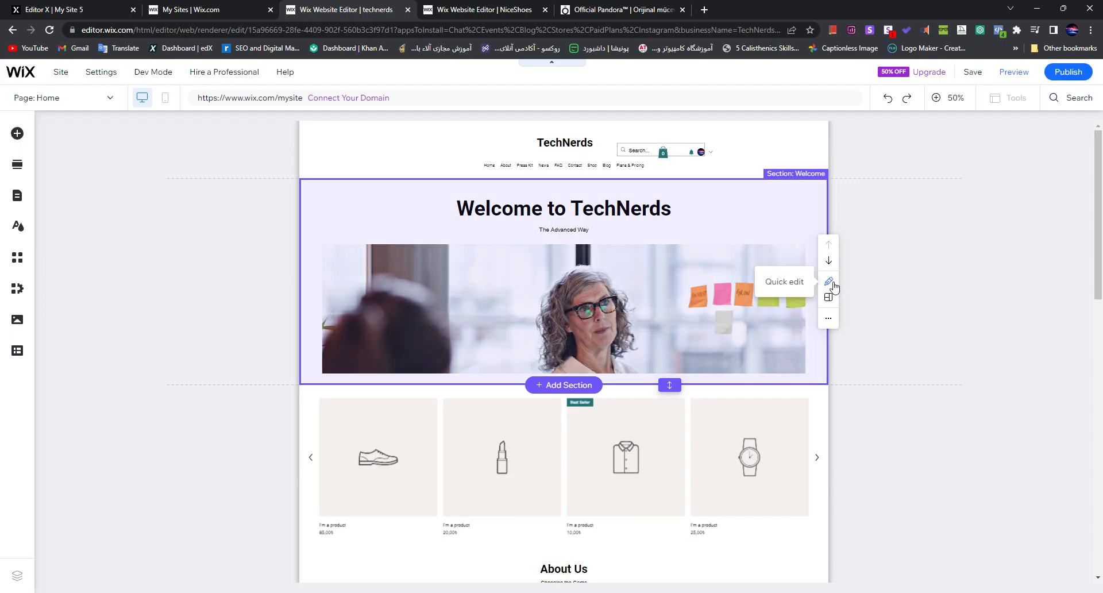
left_click(829, 283)
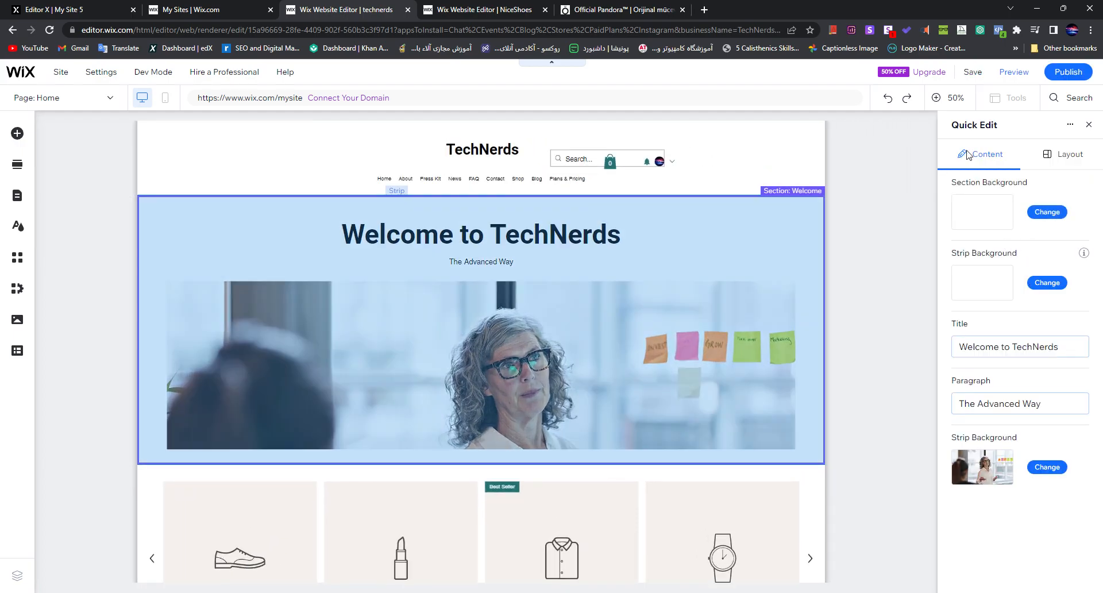
left_click(1062, 154)
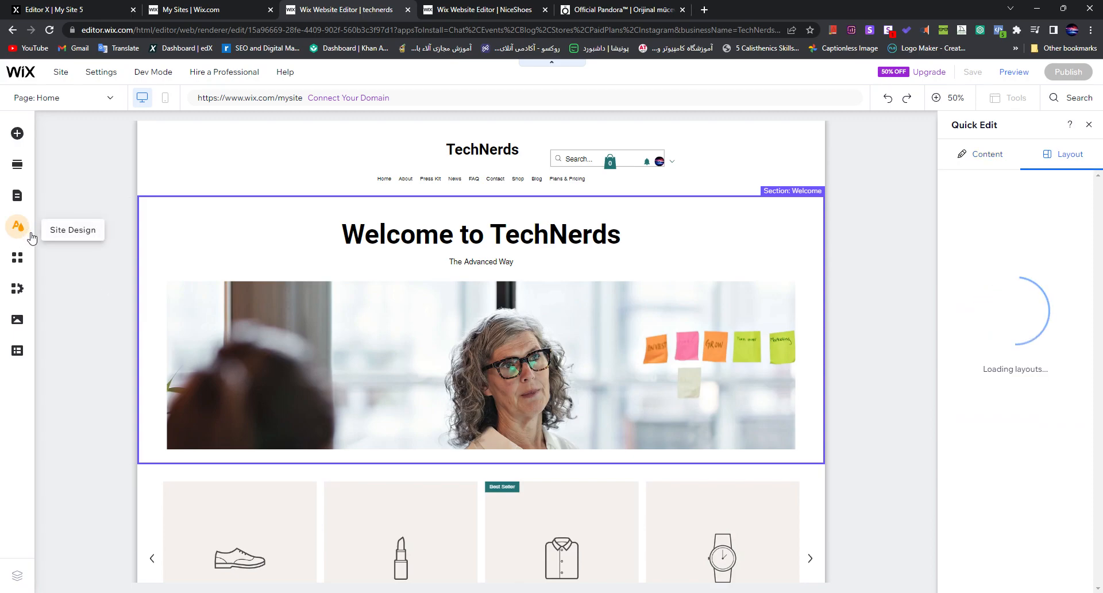
Step: Browse the site's color and text themes, and briefly open the Wix App Market
left_click(26, 230)
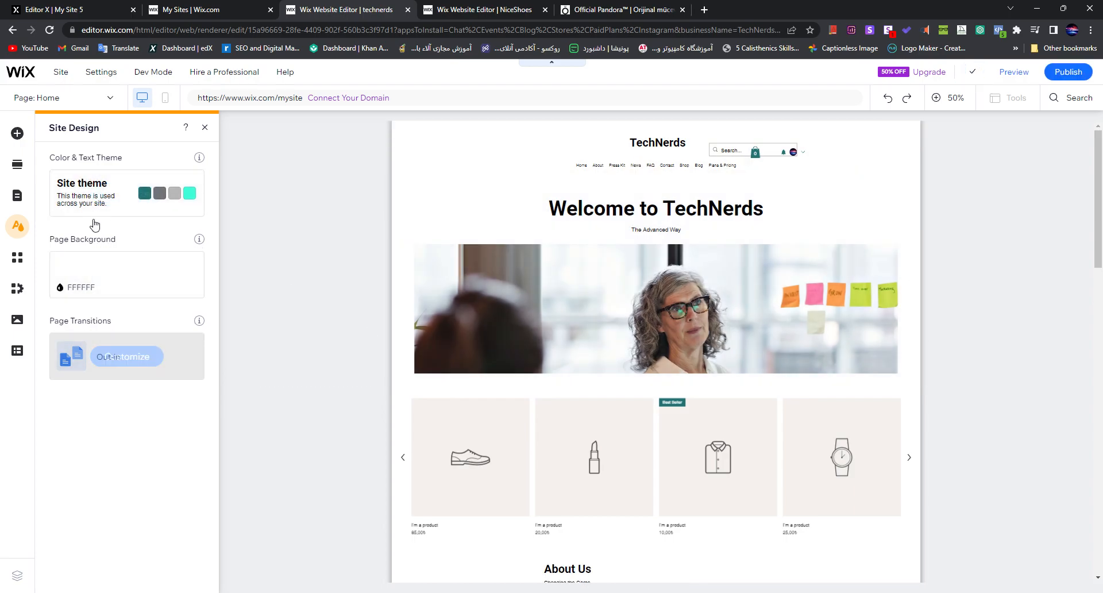
left_click(123, 192)
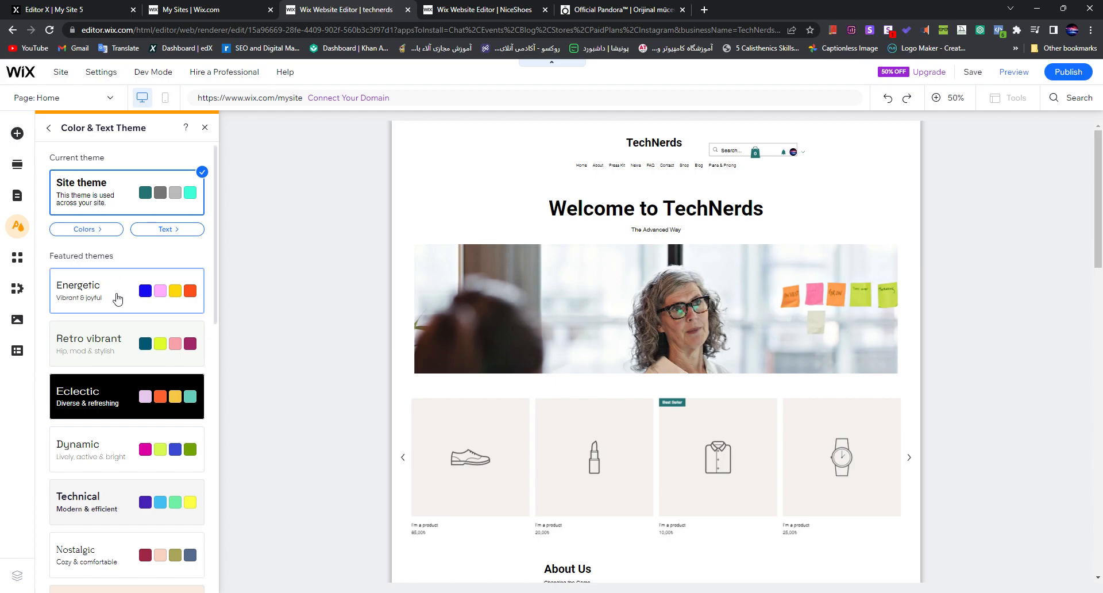
scroll(137, 401, "down", 3)
scroll(137, 380, "up", 3)
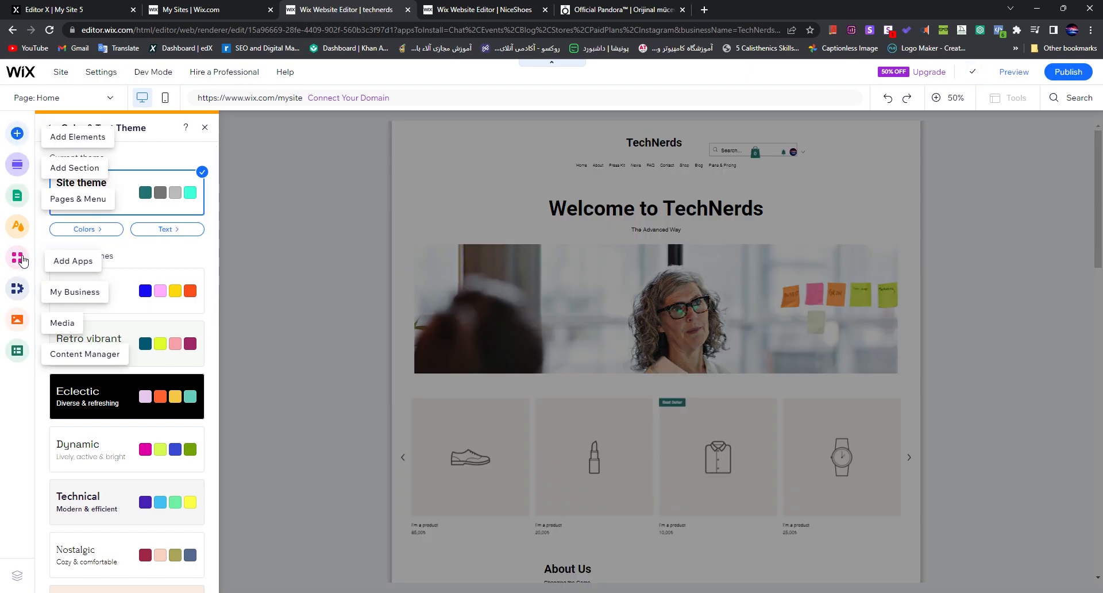
left_click(18, 258)
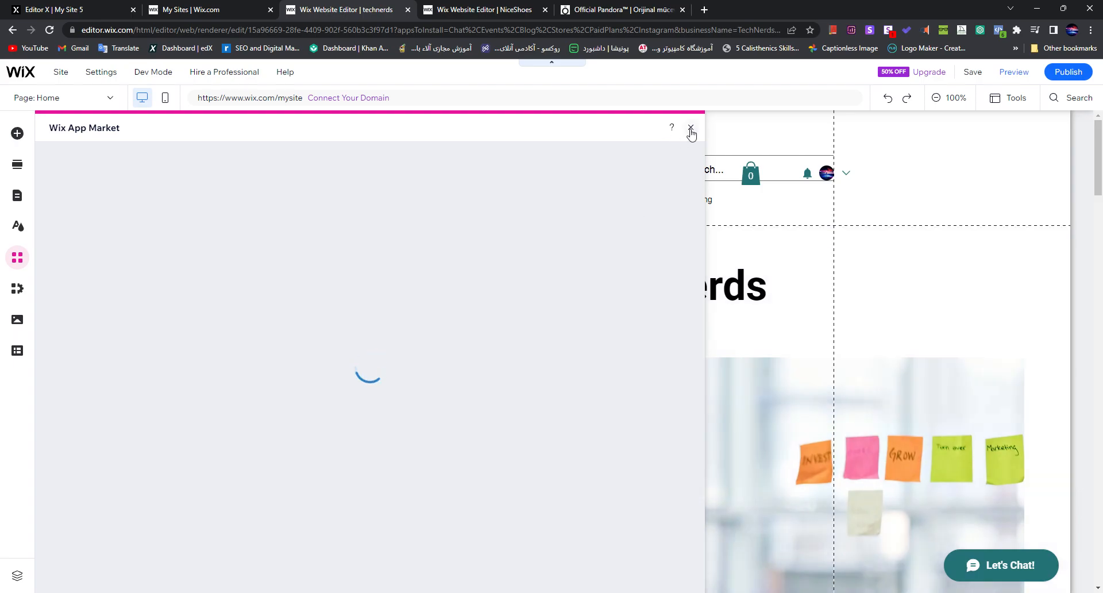
left_click(690, 129)
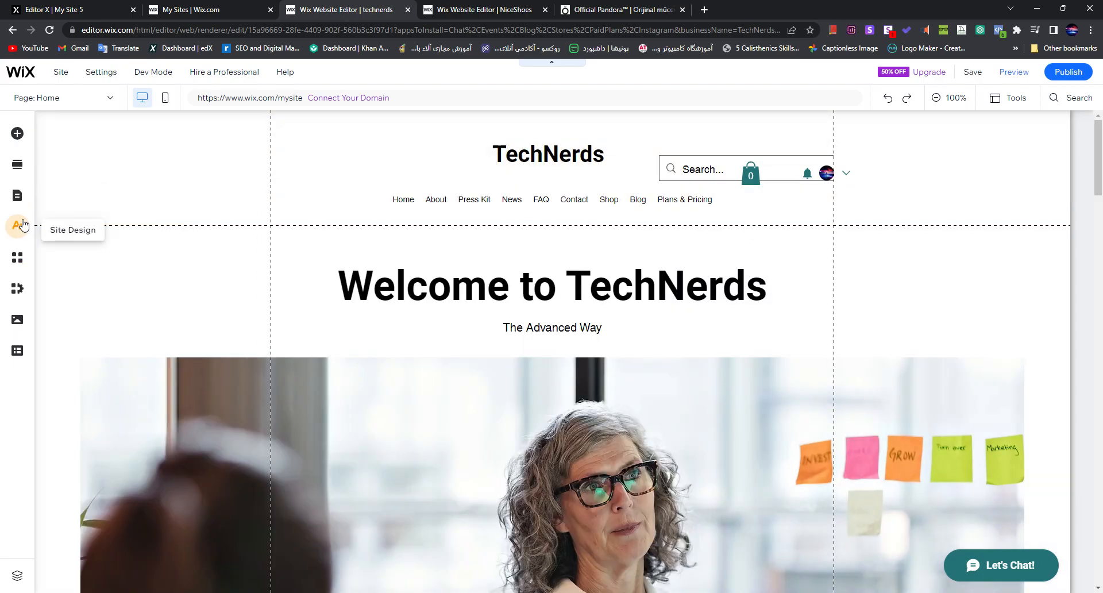
Step: Show the text settings of the Welcome to TechNerds heading and leave text editing
scroll(794, 313, "down", 1)
scroll(763, 312, "up", 1)
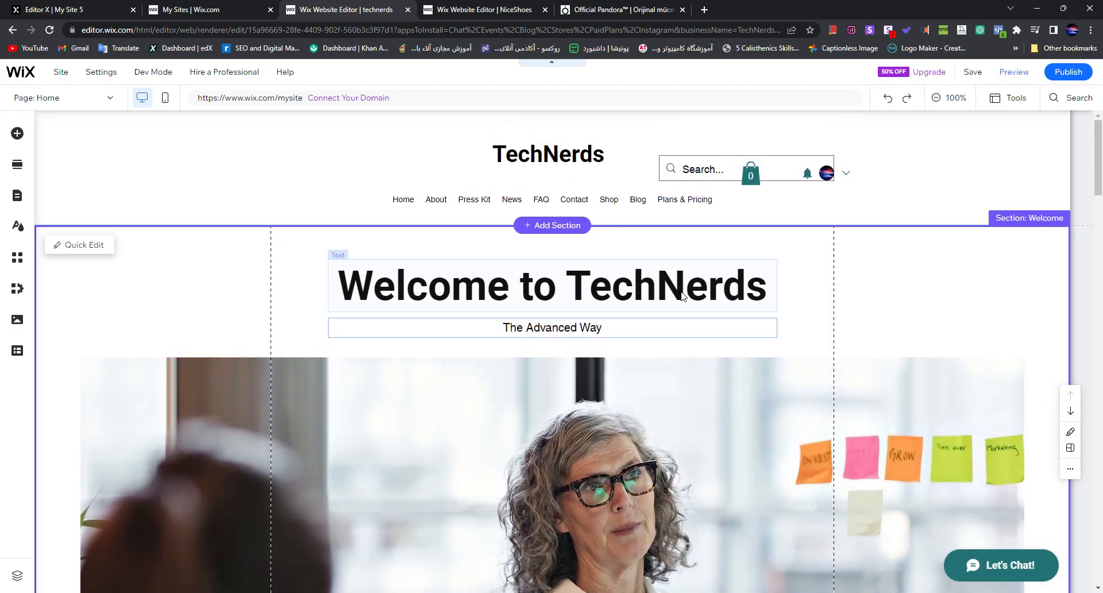
double_click(683, 297)
left_click(683, 297)
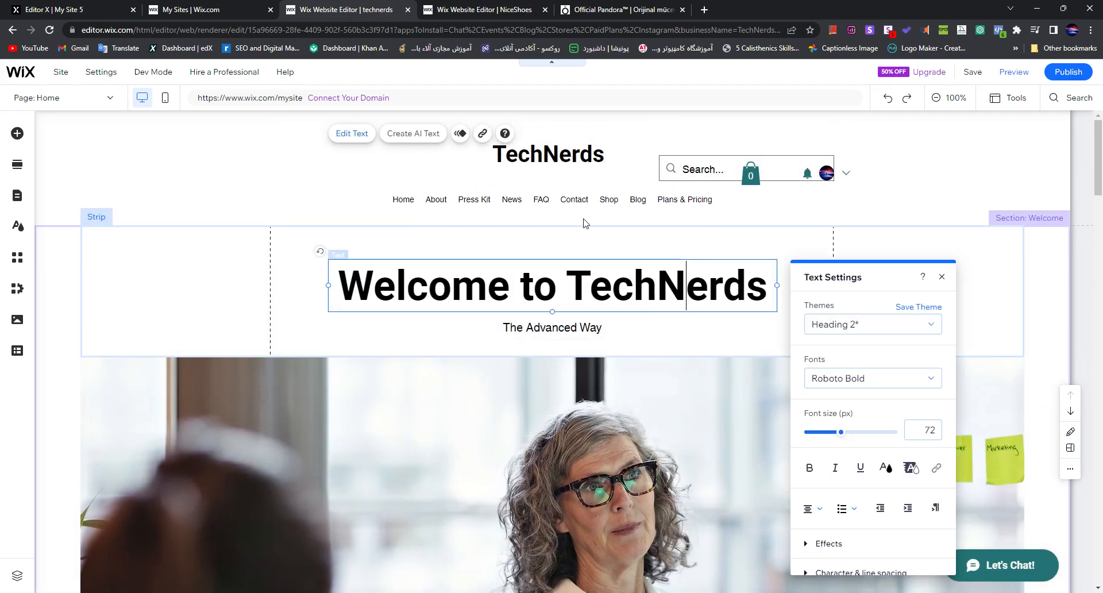
left_click(199, 170)
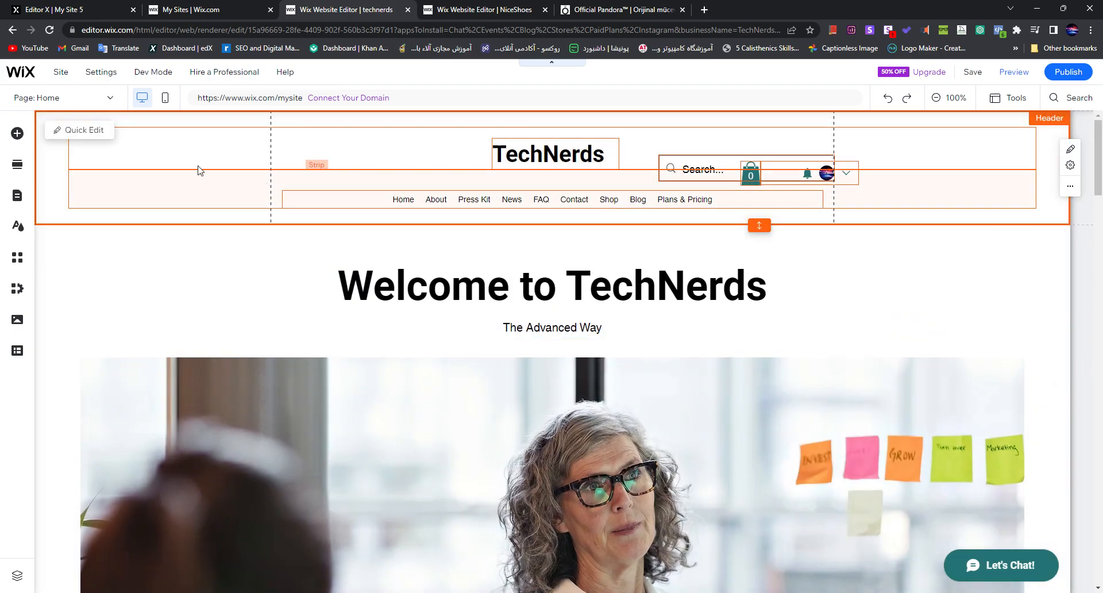
Step: View the site pages list behind the header's horizontal menu and close it
left_click(591, 201)
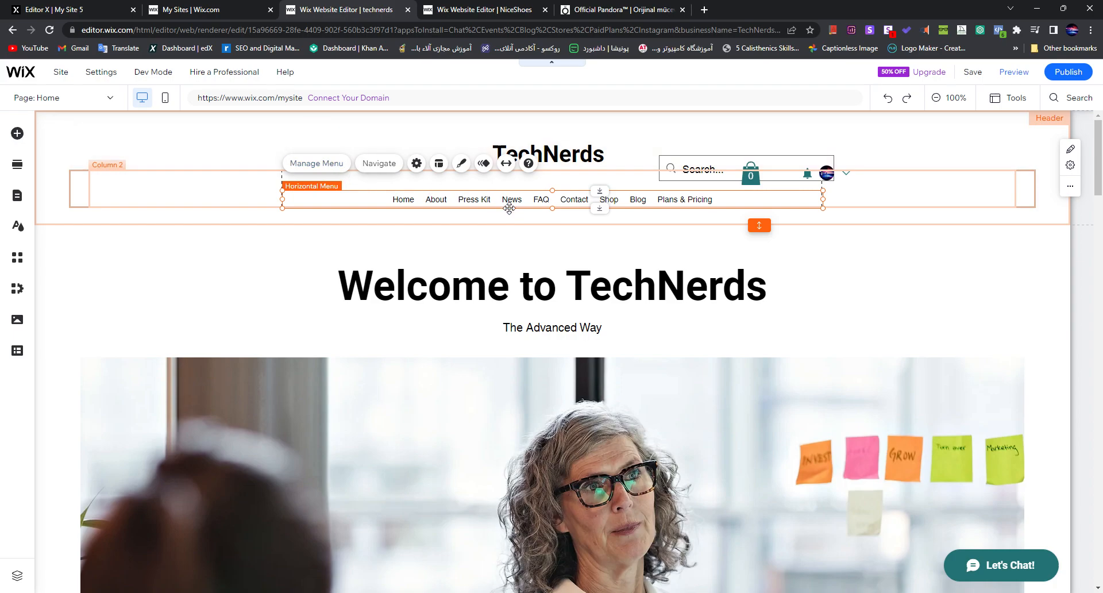
left_click(312, 166)
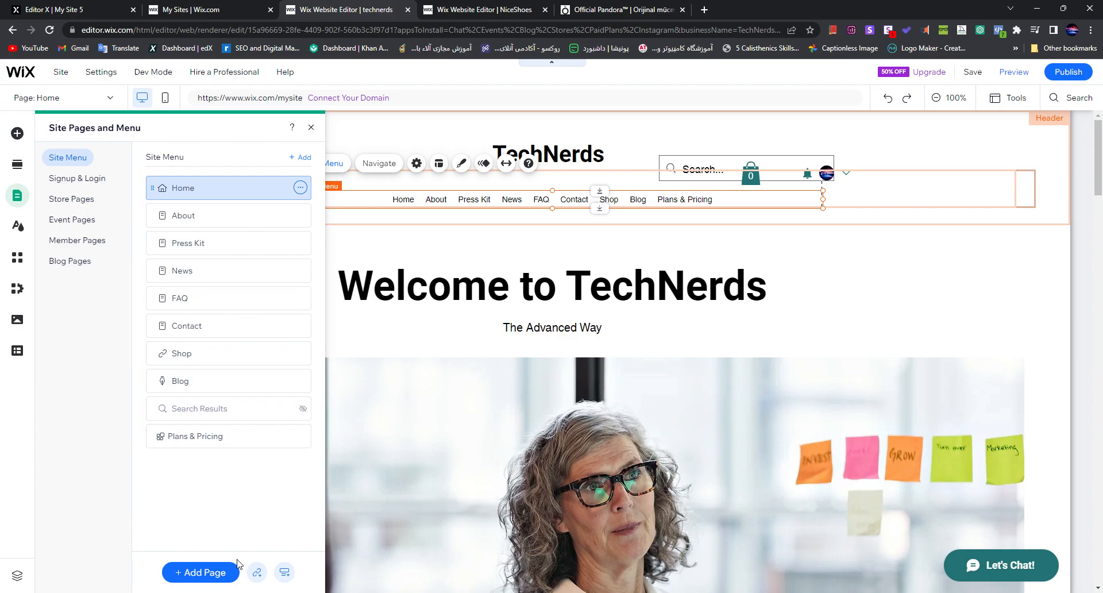
left_click(311, 127)
Step: Convert the header's horizontal menu to an advanced menu and move the About item ahead of Home
left_click(417, 163)
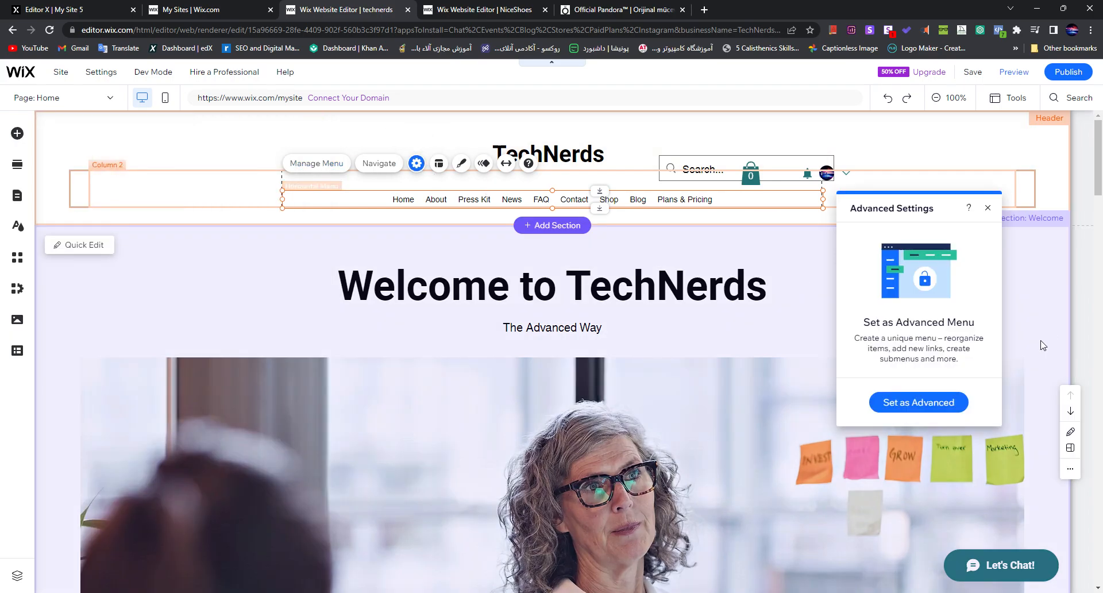
left_click(925, 402)
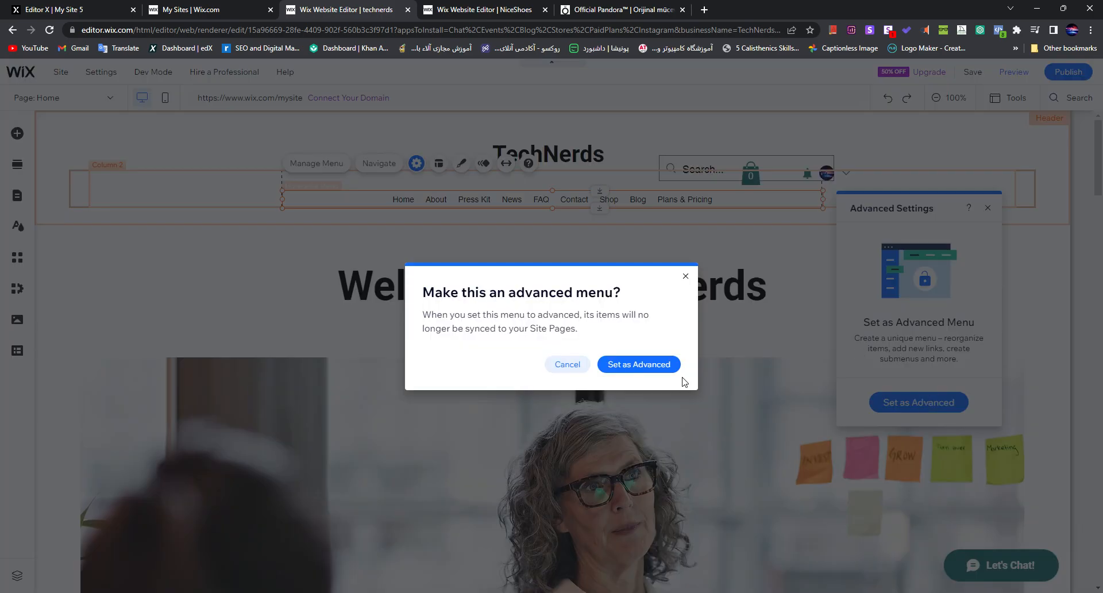
left_click(648, 365)
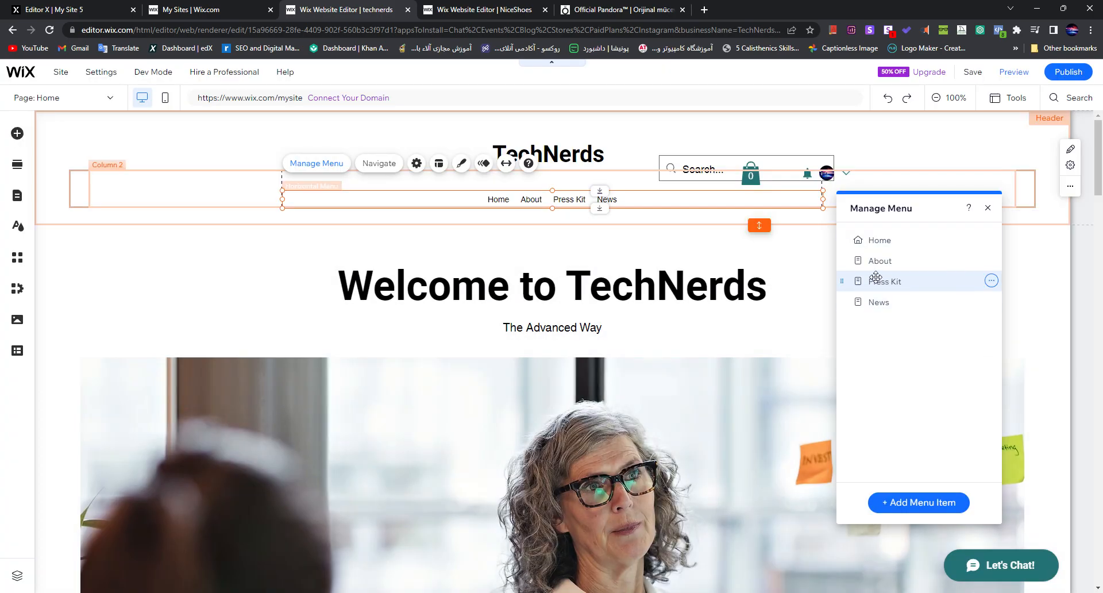
left_click_drag(873, 261, 851, 261)
left_click(988, 208)
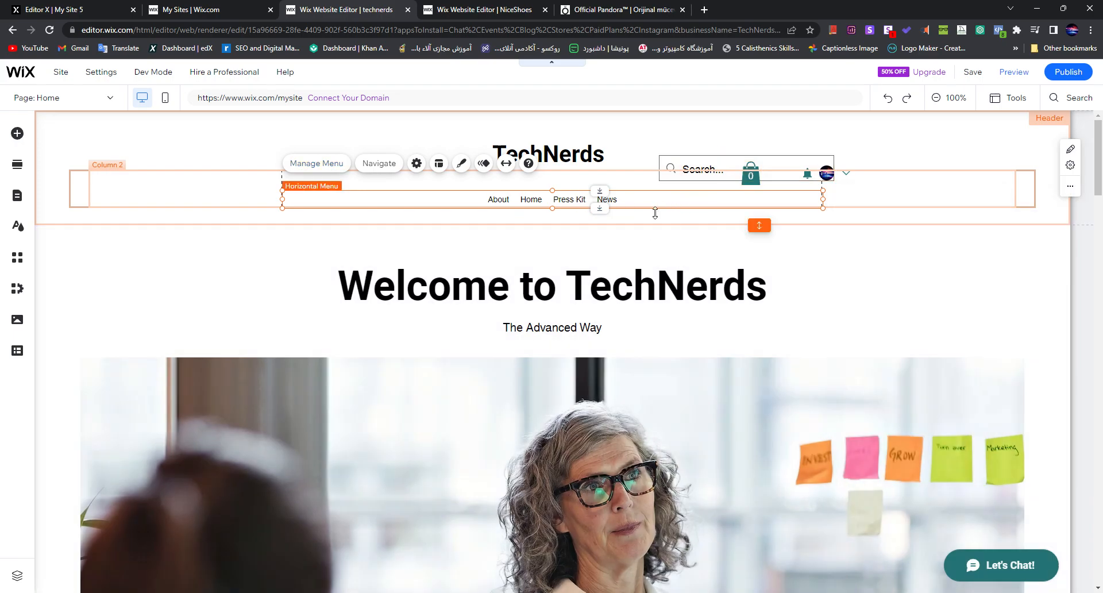
Step: Review the horizontal menu's layout settings and browse its preset designs without applying one
left_click(439, 163)
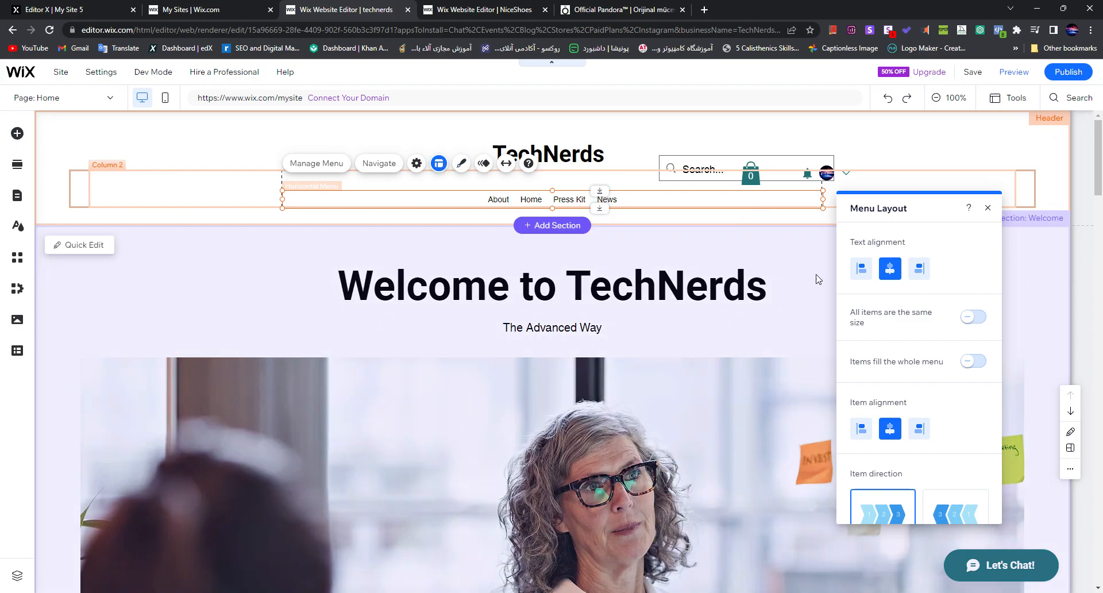
scroll(949, 454, "down", 3)
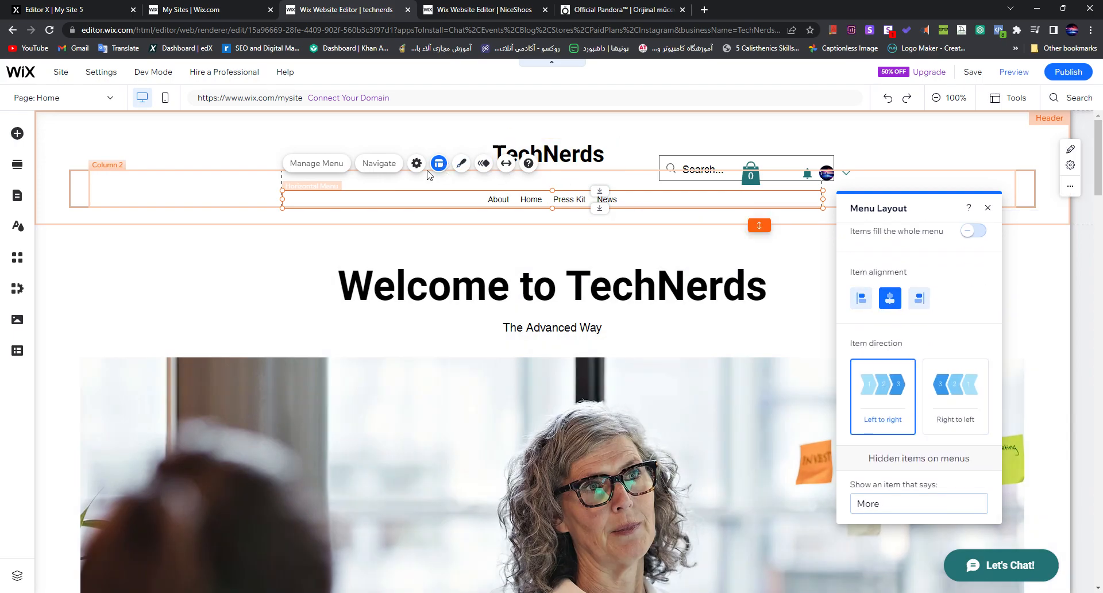
left_click(461, 163)
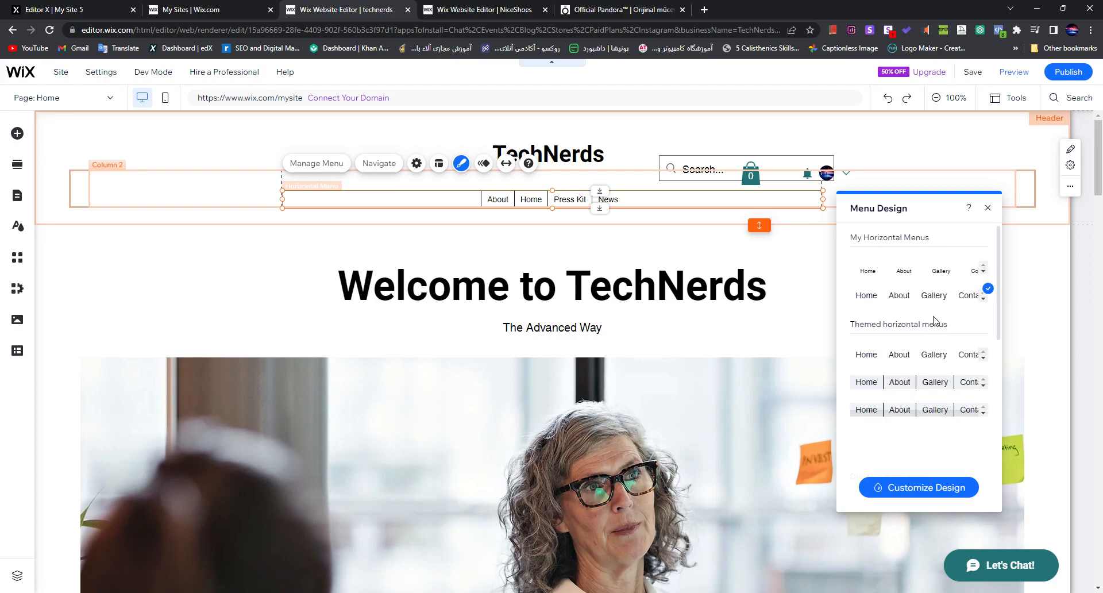
scroll(919, 304, "down", 5)
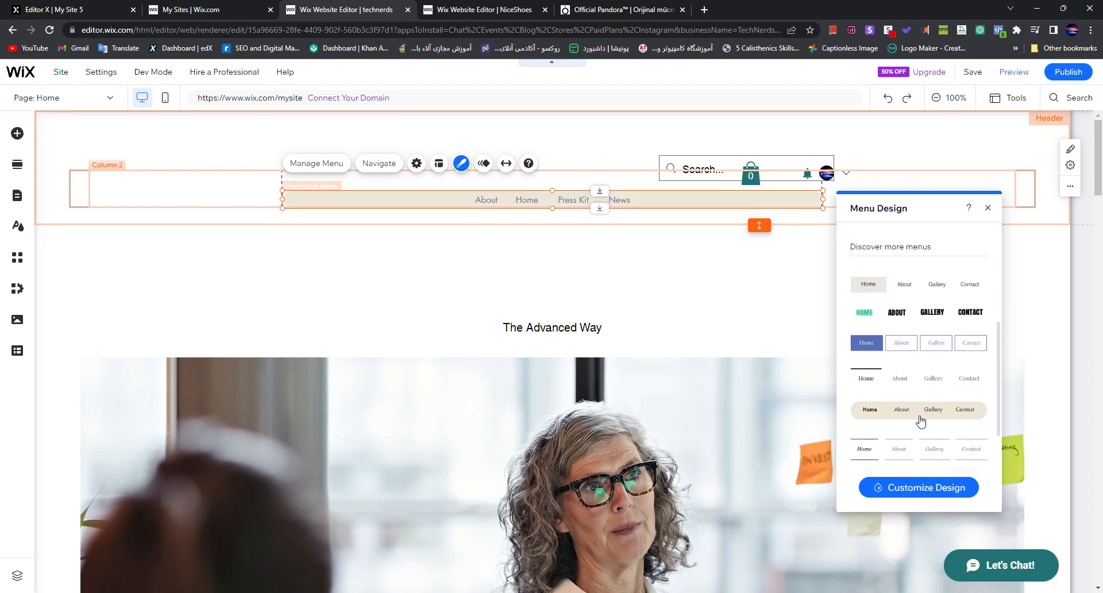
scroll(926, 421, "down", 4)
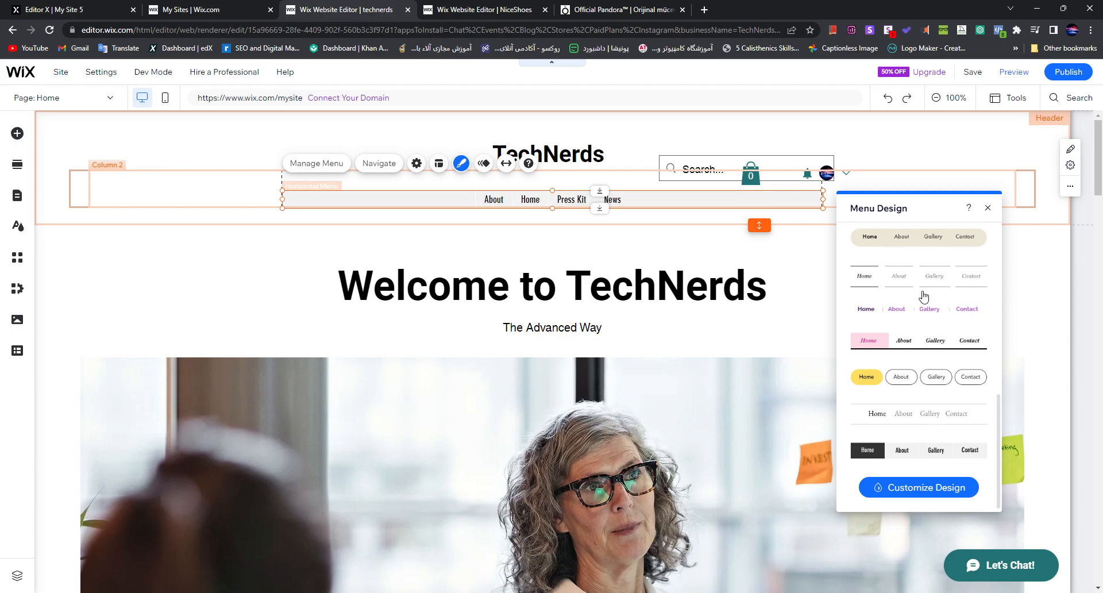
scroll(922, 301, "up", 10)
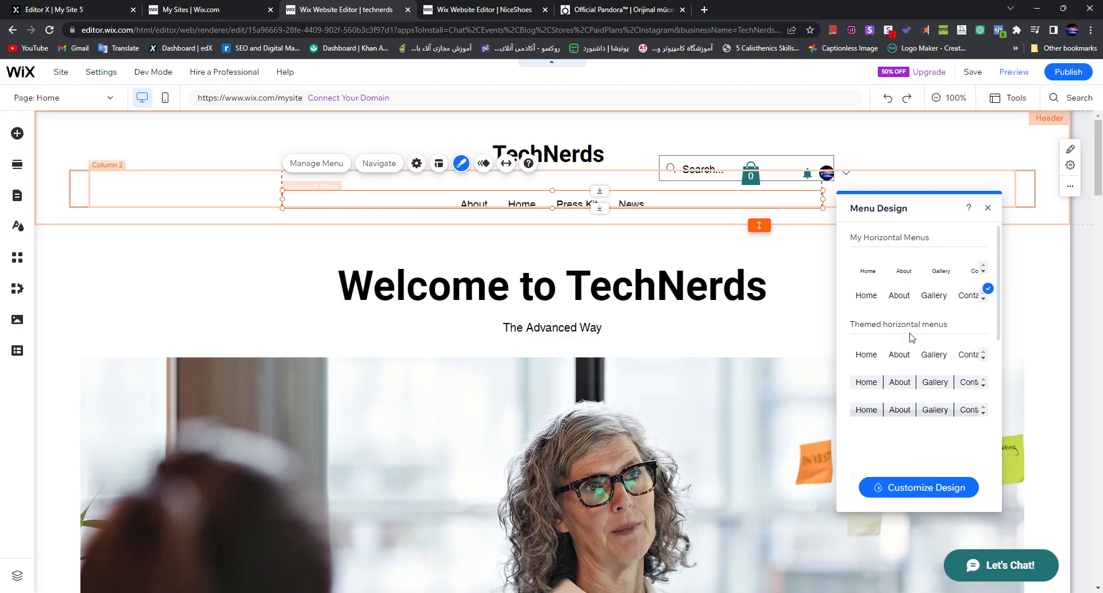
left_click(988, 207)
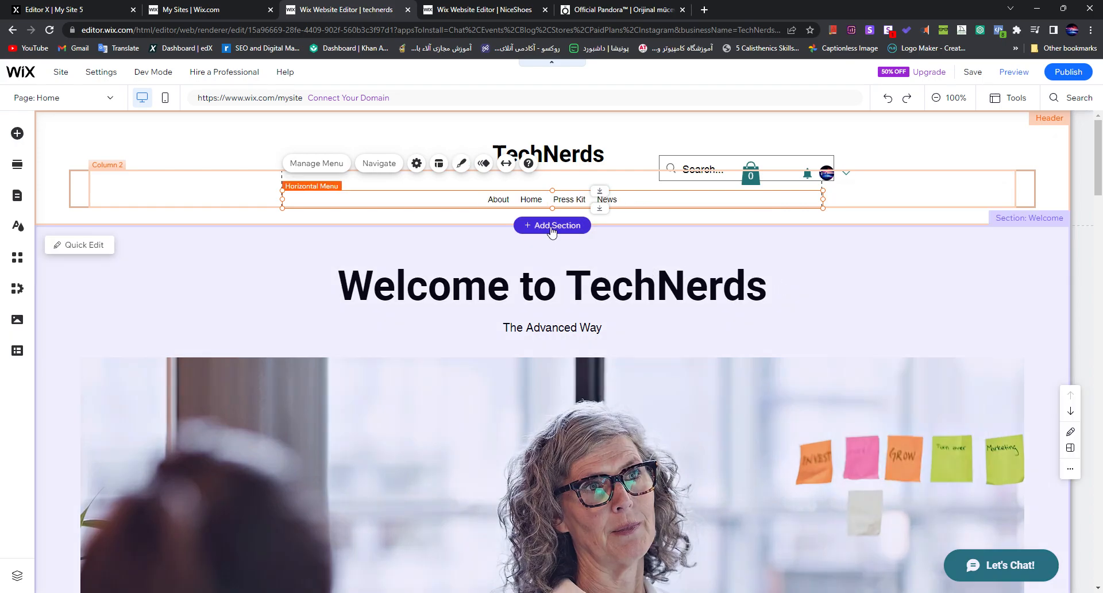
Step: Look over the home page's product, image gallery and #weekendvibes sections, and view the list of site settings
scroll(696, 419, "down", 5)
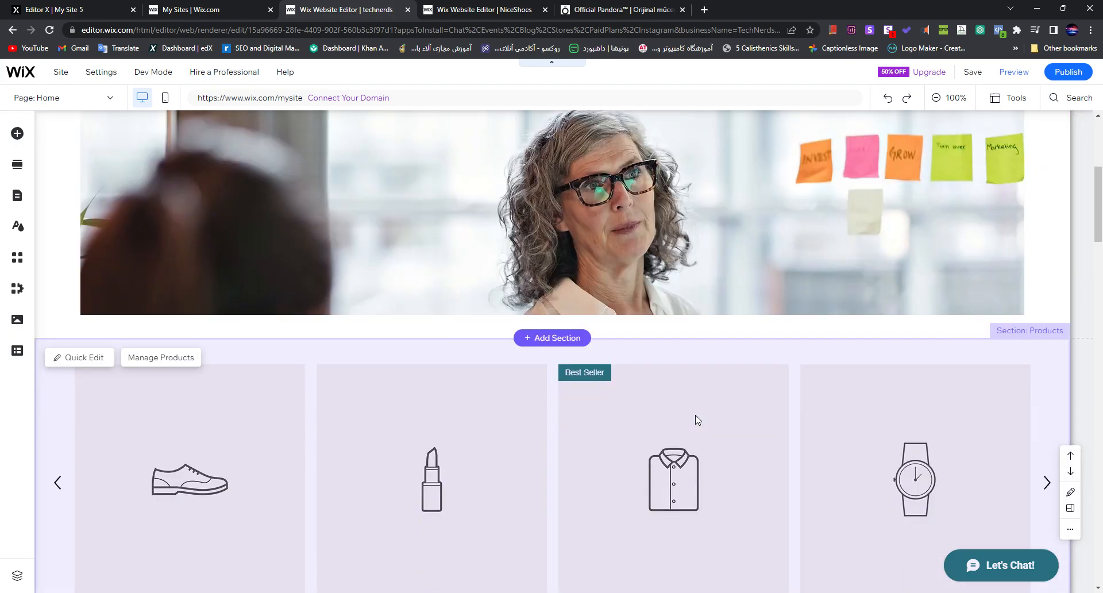
scroll(697, 420, "down", 20)
scroll(698, 409, "up", 4)
scroll(503, 382, "down", 4)
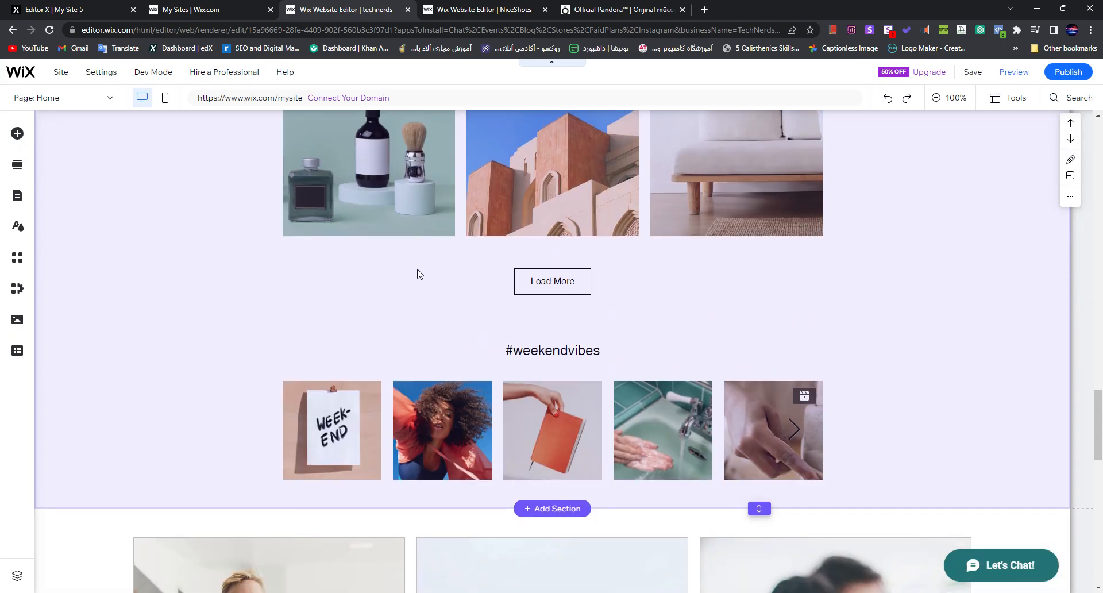
scroll(420, 272, "up", 2)
scroll(475, 310, "down", 3)
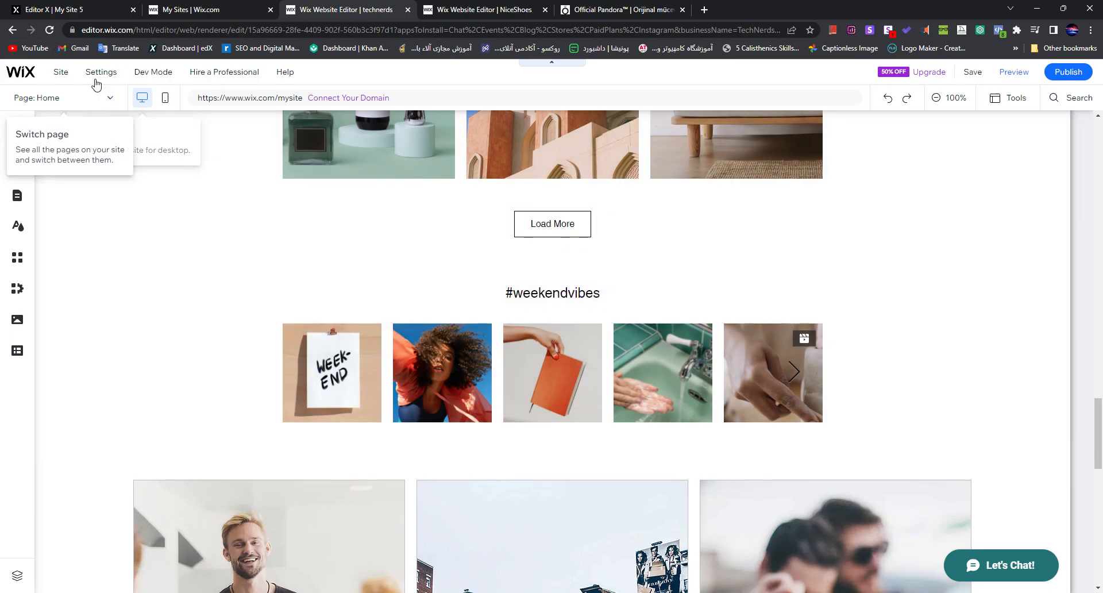
left_click(102, 74)
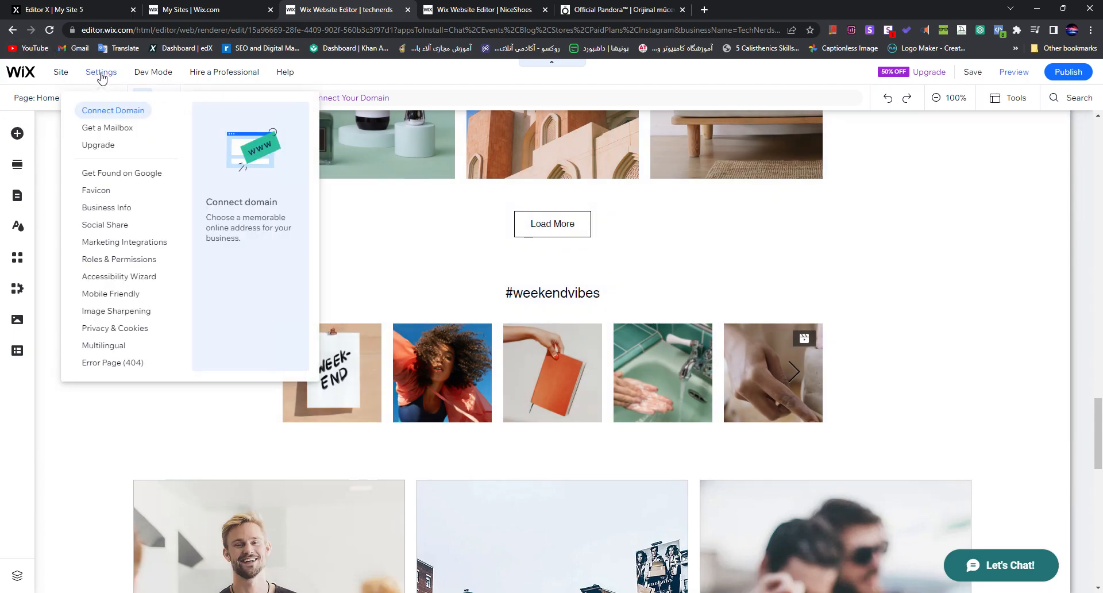
mouse_move(70, 74)
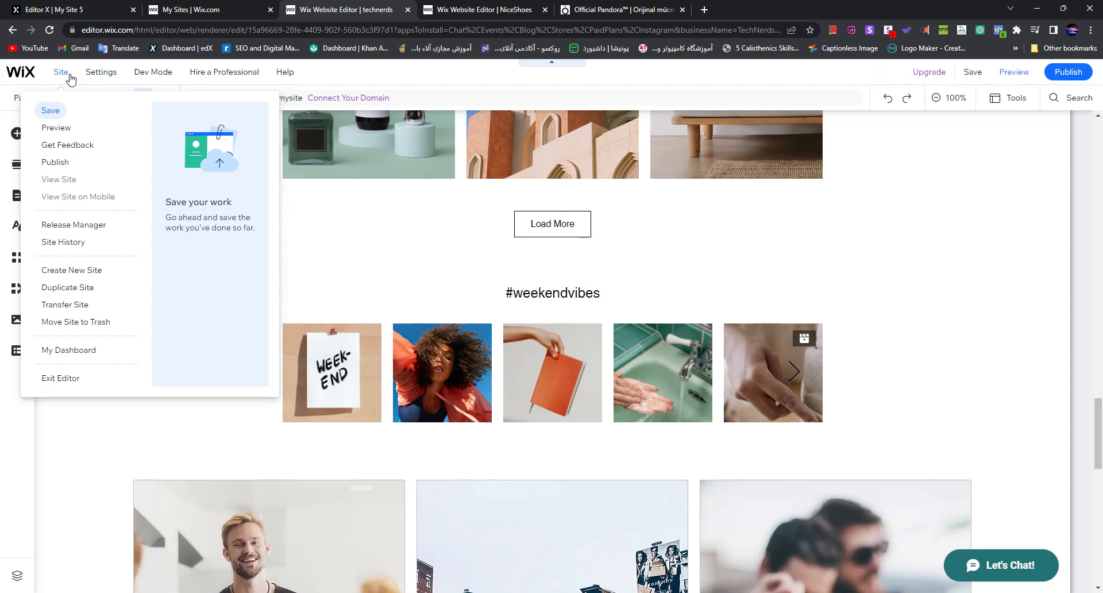
left_click(67, 287)
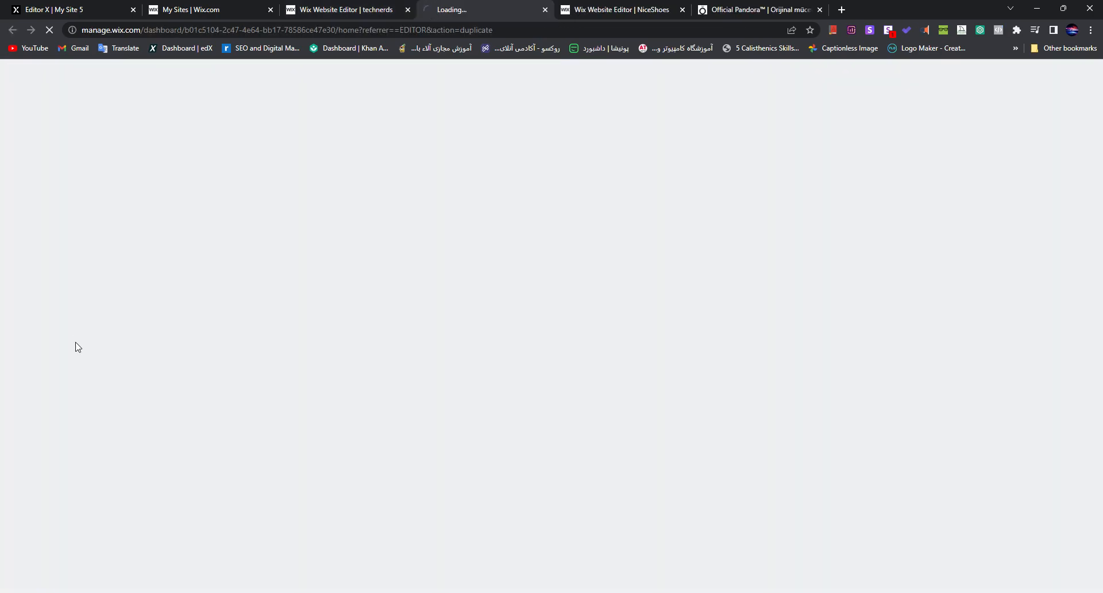
key("ctrl+w")
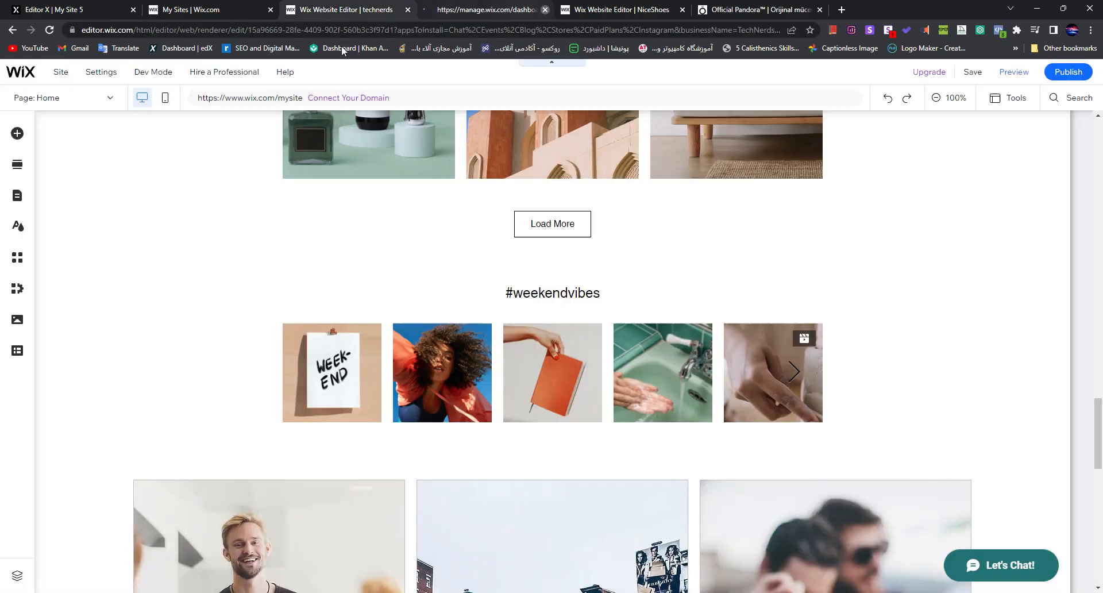
Step: Open the TechNerds site's dashboard from the editor and dismiss the 50% off sale offer
left_click(60, 72)
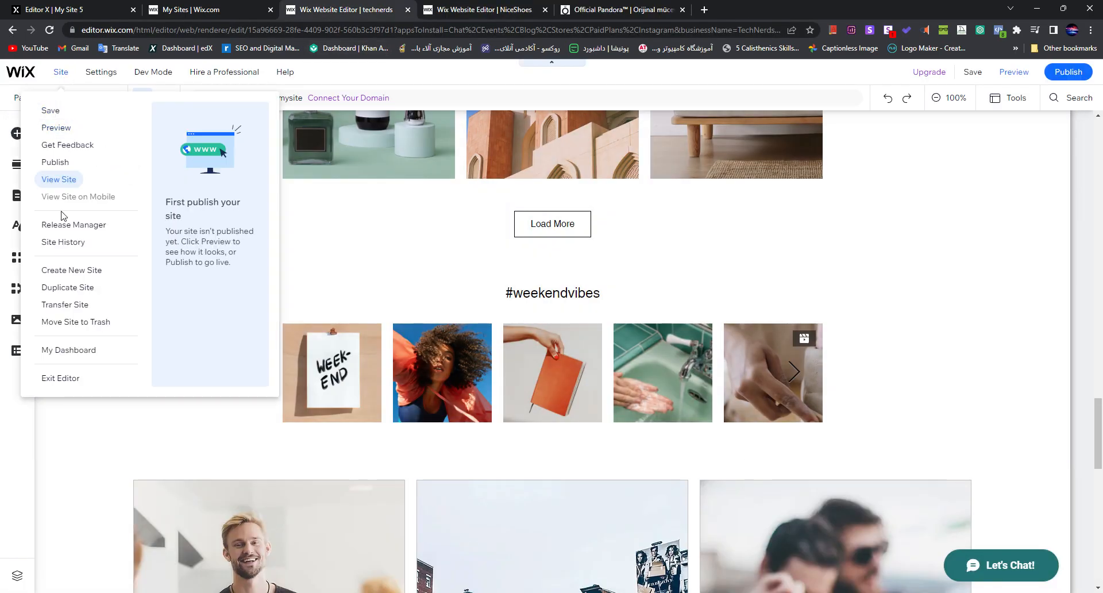
left_click(59, 357)
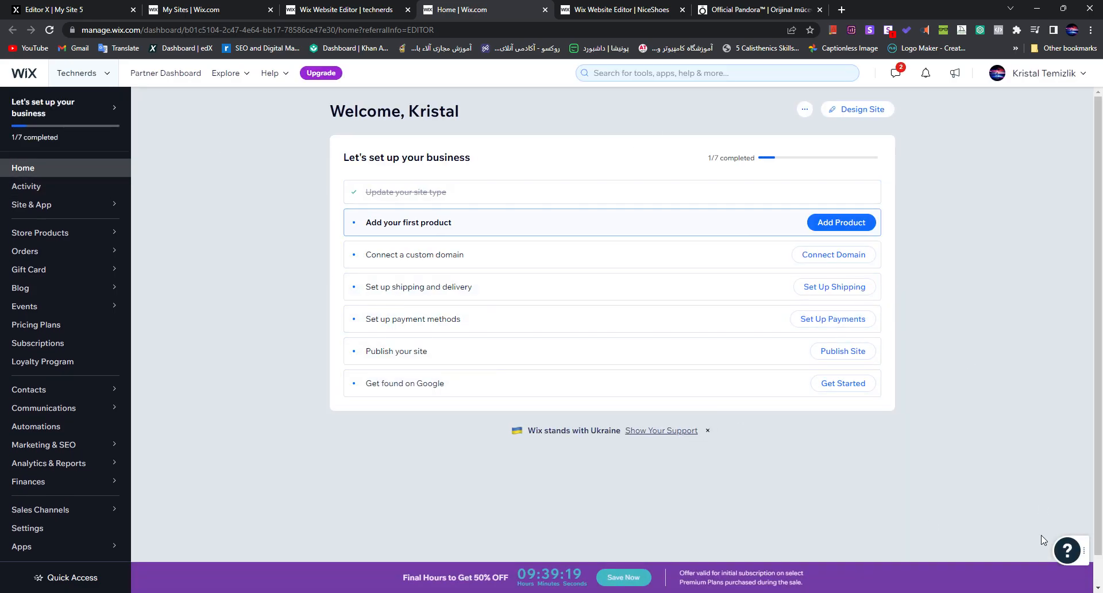
left_click_drag(351, 159, 470, 159)
double_click(451, 158)
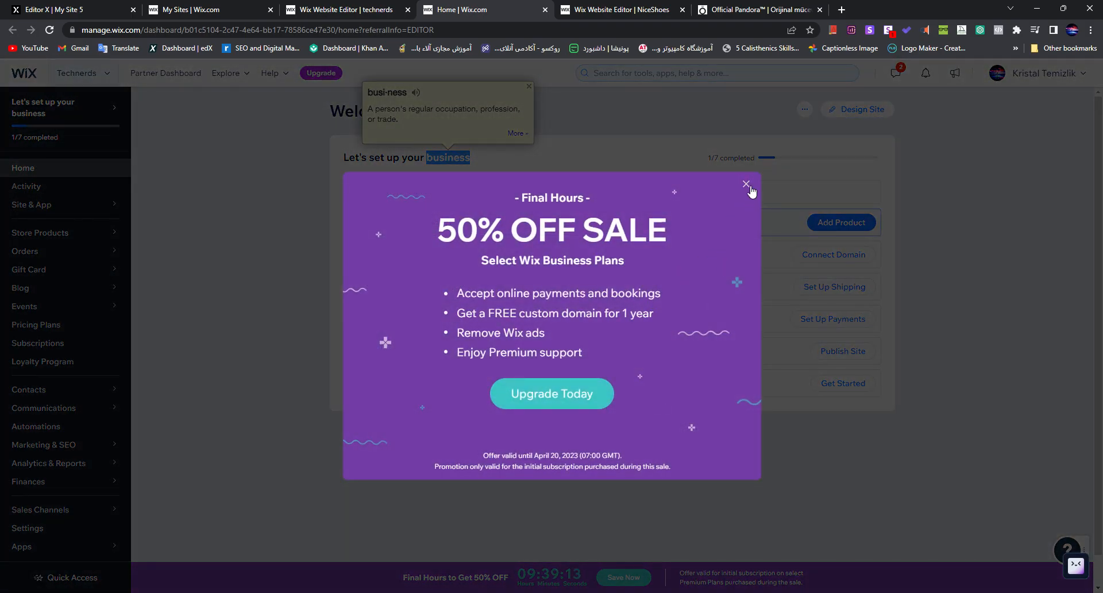
left_click(746, 185)
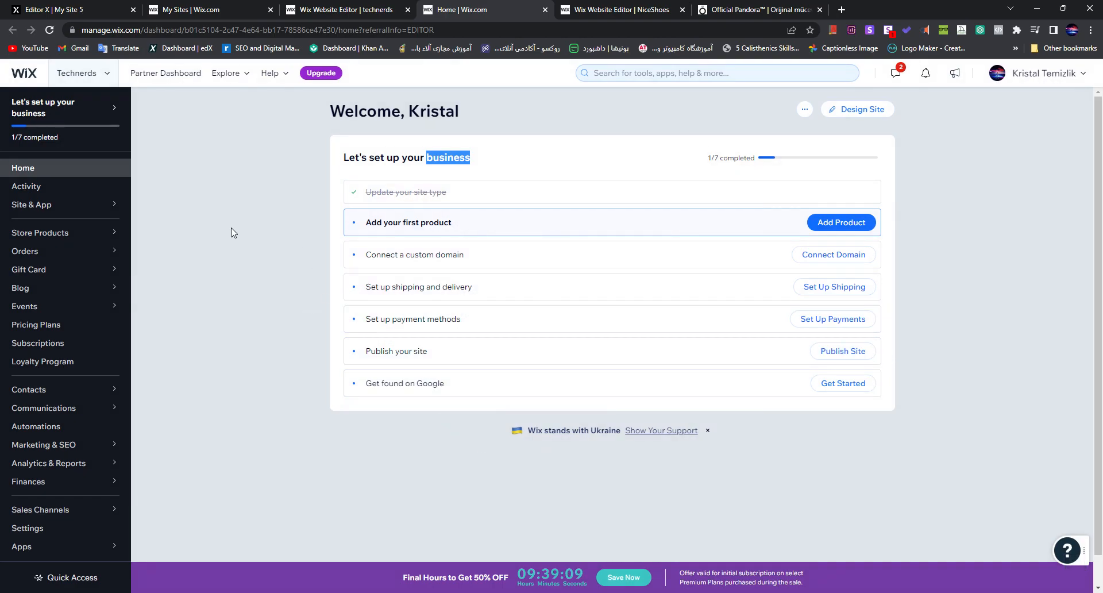
Step: View the dashboard's Activity page, Site & App options and Blog Overview, and return to the dashboard home
left_click(68, 196)
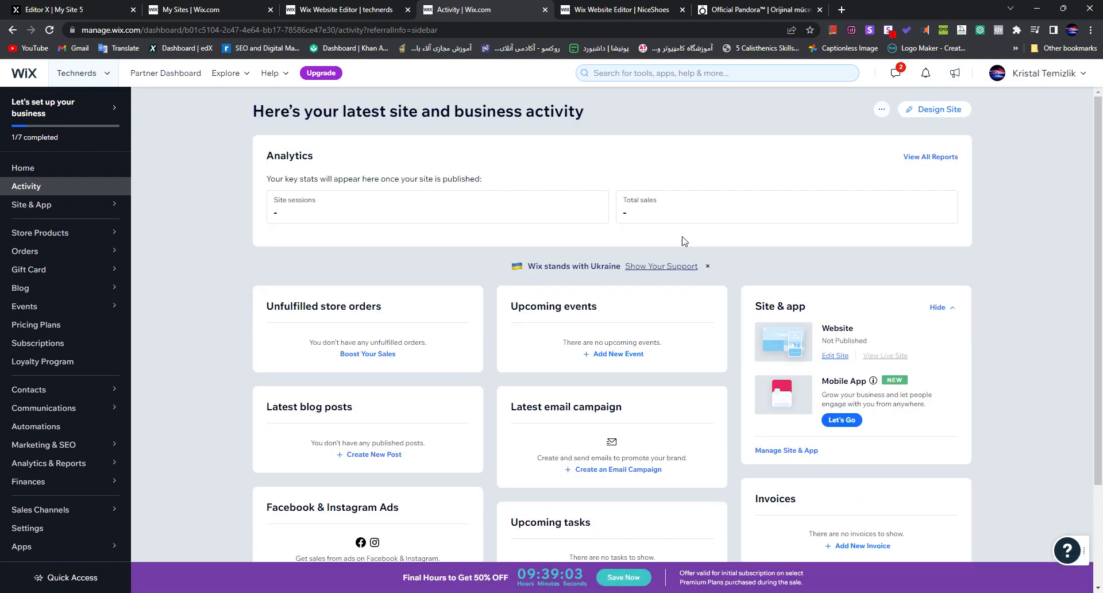
mouse_move(78, 209)
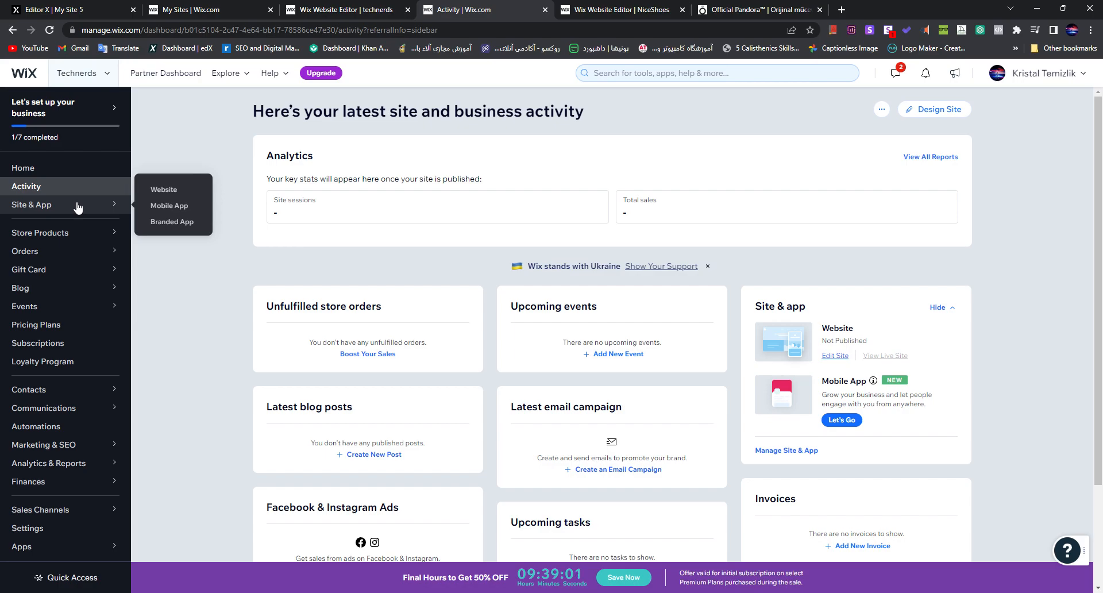
left_click(58, 291)
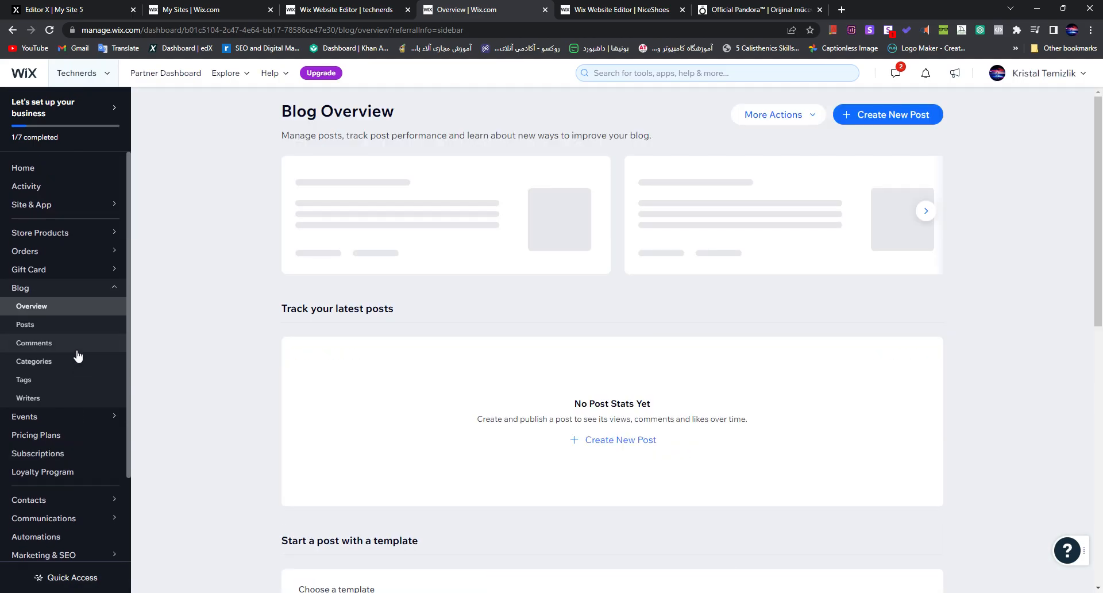
left_click(114, 290)
mouse_move(104, 277)
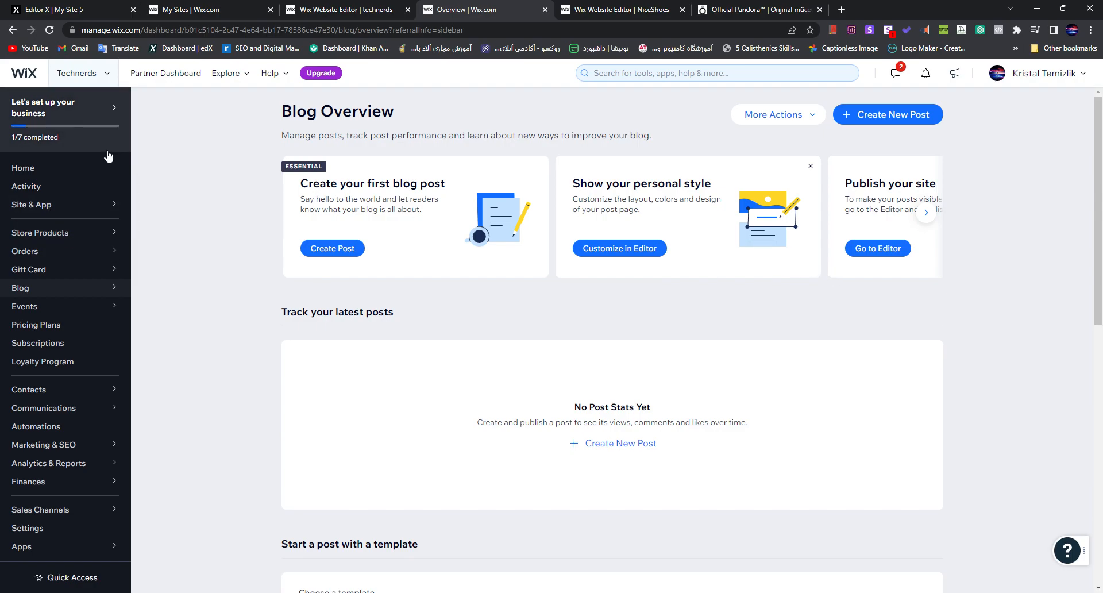
left_click(100, 172)
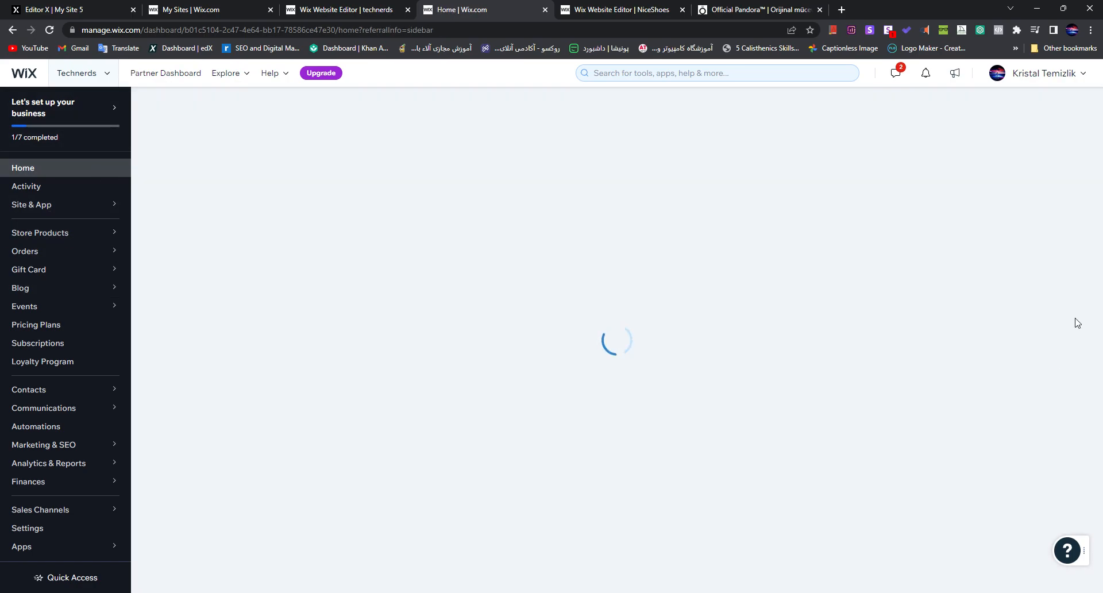